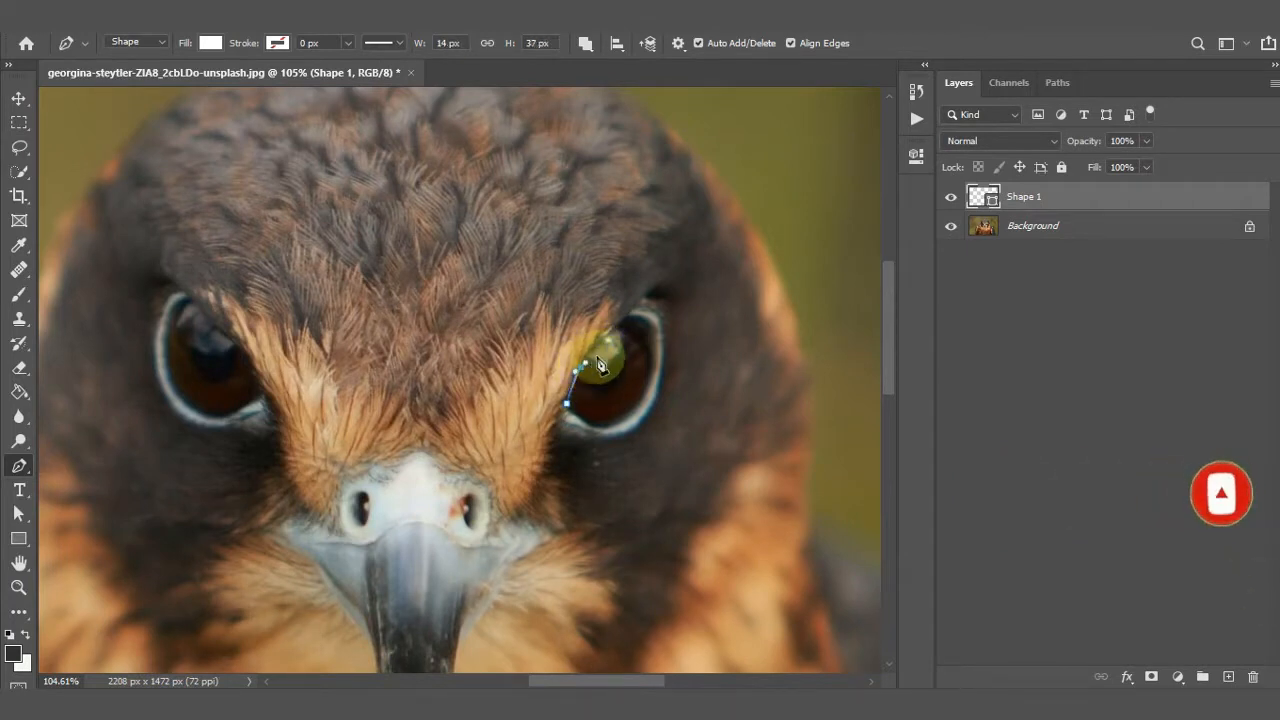
# - Finish outlining the falcon's right-hand eye with the Pen tool, closing the path into a white filled shape
pyautogui.click(612, 336)
pyautogui.click(628, 318)
pyautogui.click(648, 323)
pyautogui.moveTo(654, 347); pyautogui.dragTo(655, 366)
pyautogui.click(650, 383)
pyautogui.click(624, 419)
pyautogui.click(595, 429)
pyautogui.click(567, 403)
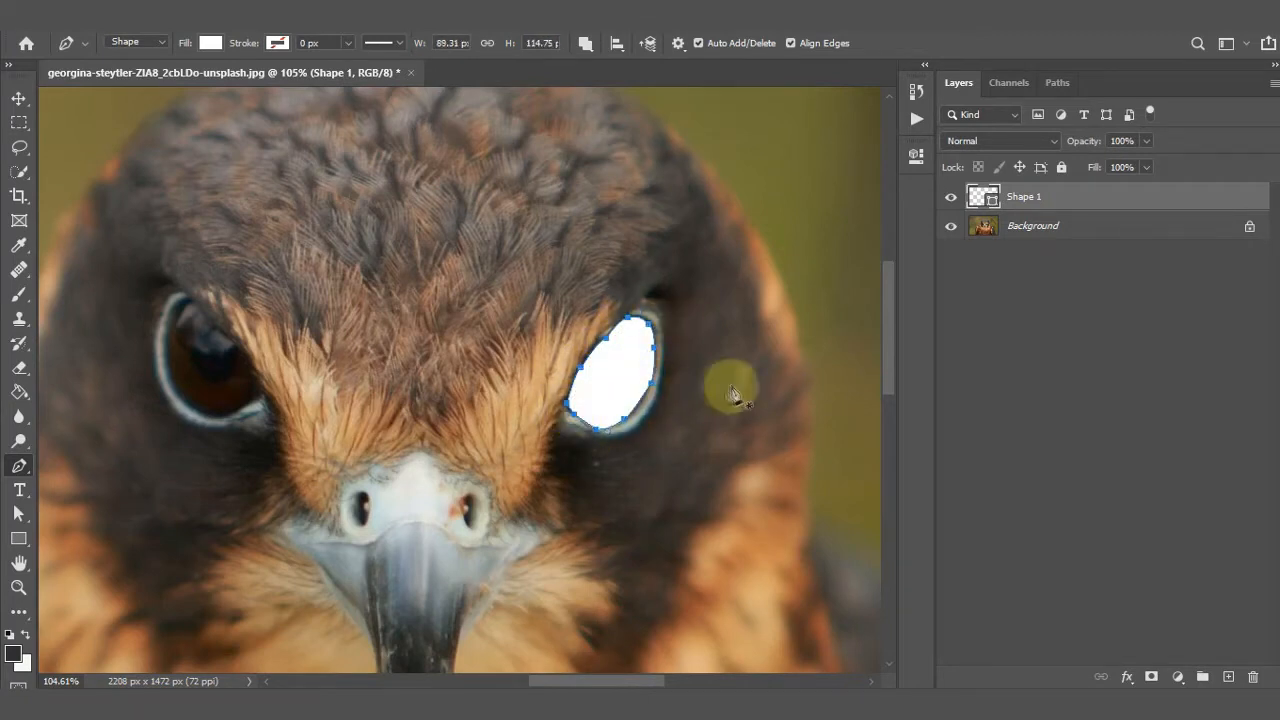
# - Outline the falcon's left-hand eye as a closed white shape combined into the same Shape 1 layer
pyautogui.click(586, 43)
pyautogui.click(618, 85)
pyautogui.click(258, 394)
pyautogui.click(249, 368)
pyautogui.click(237, 350)
pyautogui.click(217, 331)
pyautogui.click(199, 308)
pyautogui.click(188, 298)
pyautogui.click(170, 310)
pyautogui.click(164, 352)
pyautogui.click(171, 388)
pyautogui.click(192, 411)
pyautogui.click(215, 415)
pyautogui.click(234, 412)
pyautogui.click(258, 395)
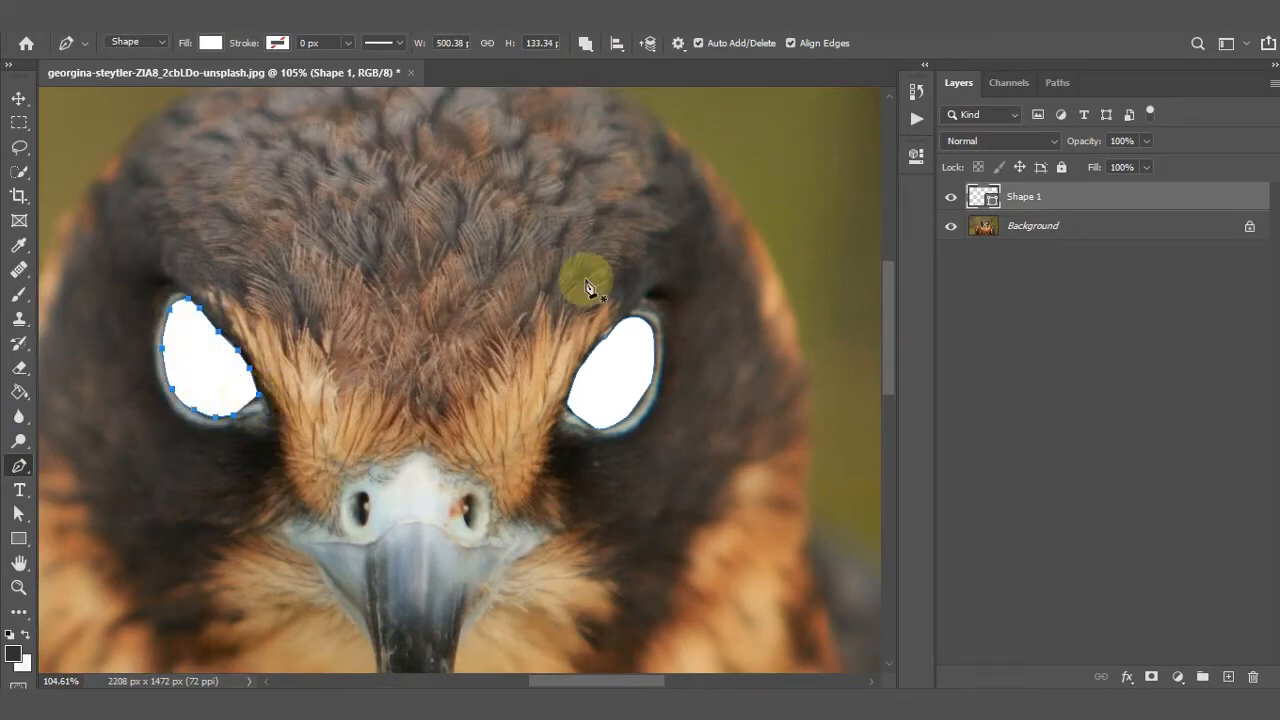
# - Add an Outer Glow to the Shape 1 layer with blend mode Screen and 91% opacity
pyautogui.scroll(-5, 749, 371)
pyautogui.moveTo(888, 380); pyautogui.dragTo(888, 410)
pyautogui.moveTo(619, 681); pyautogui.dragTo(647, 681)
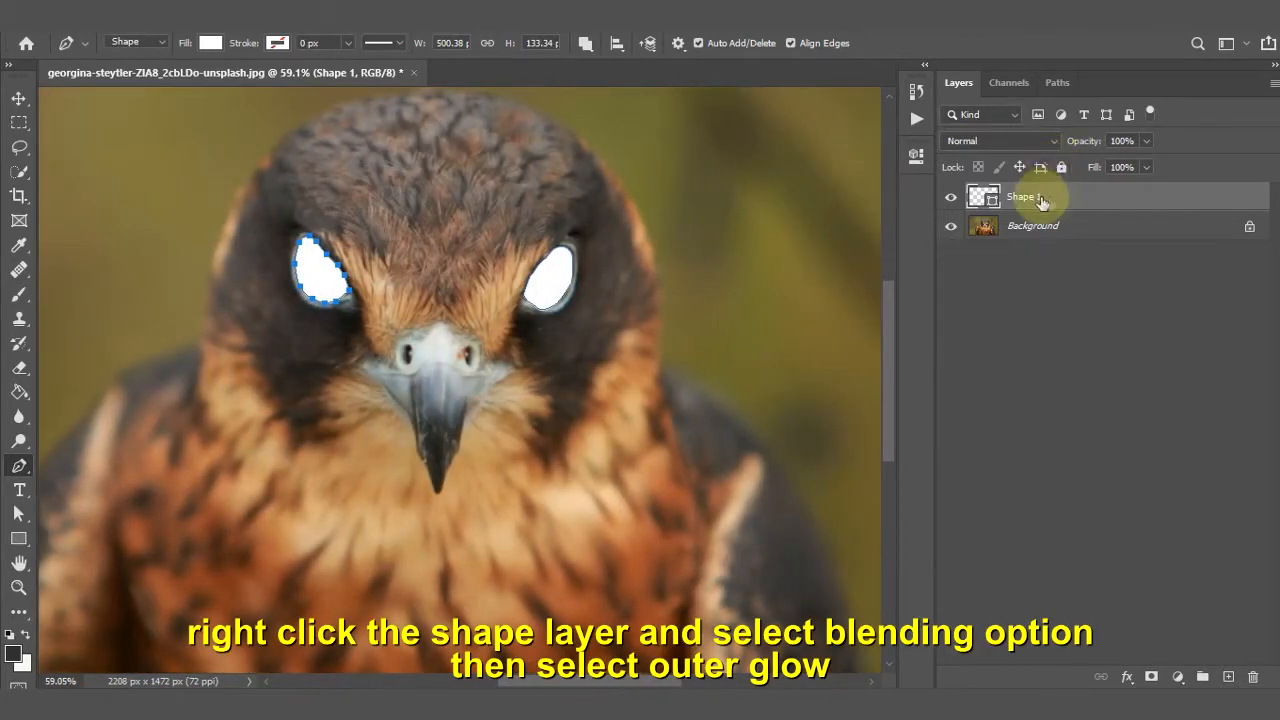
pyautogui.rightClick(1072, 203)
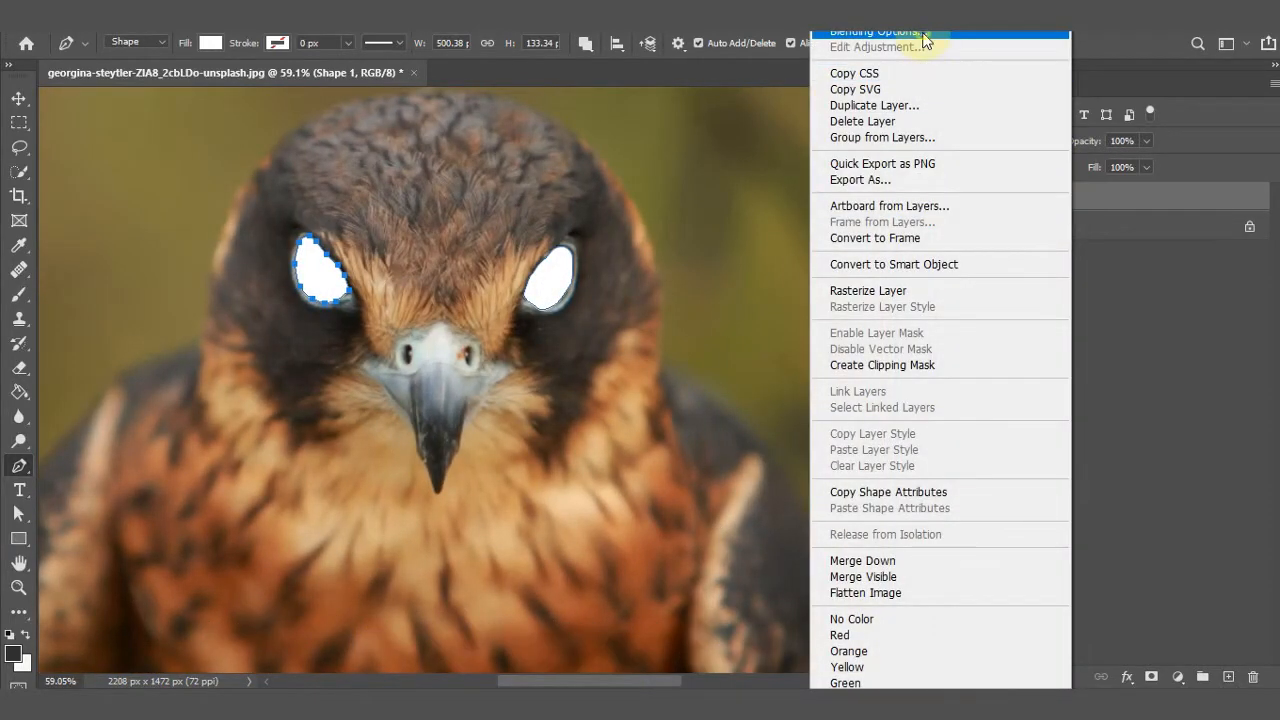
pyautogui.click(878, 31)
pyautogui.moveTo(766, 65); pyautogui.dragTo(974, 41)
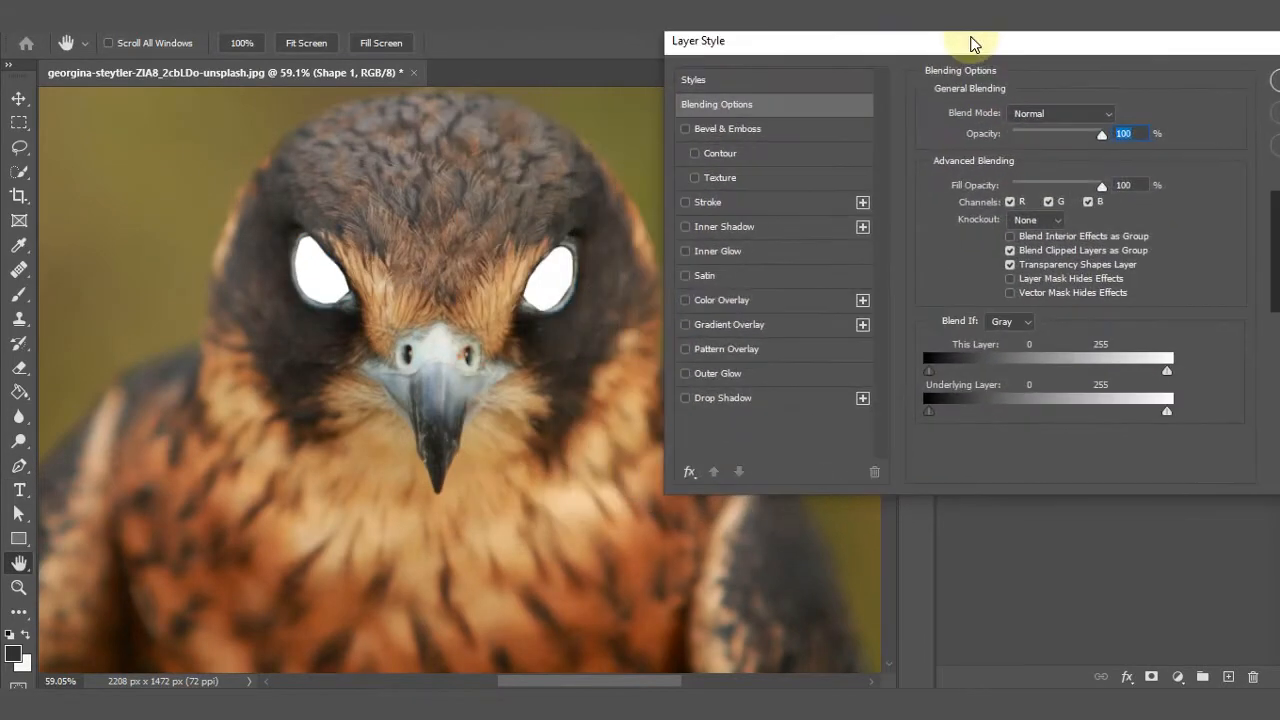
pyautogui.click(731, 373)
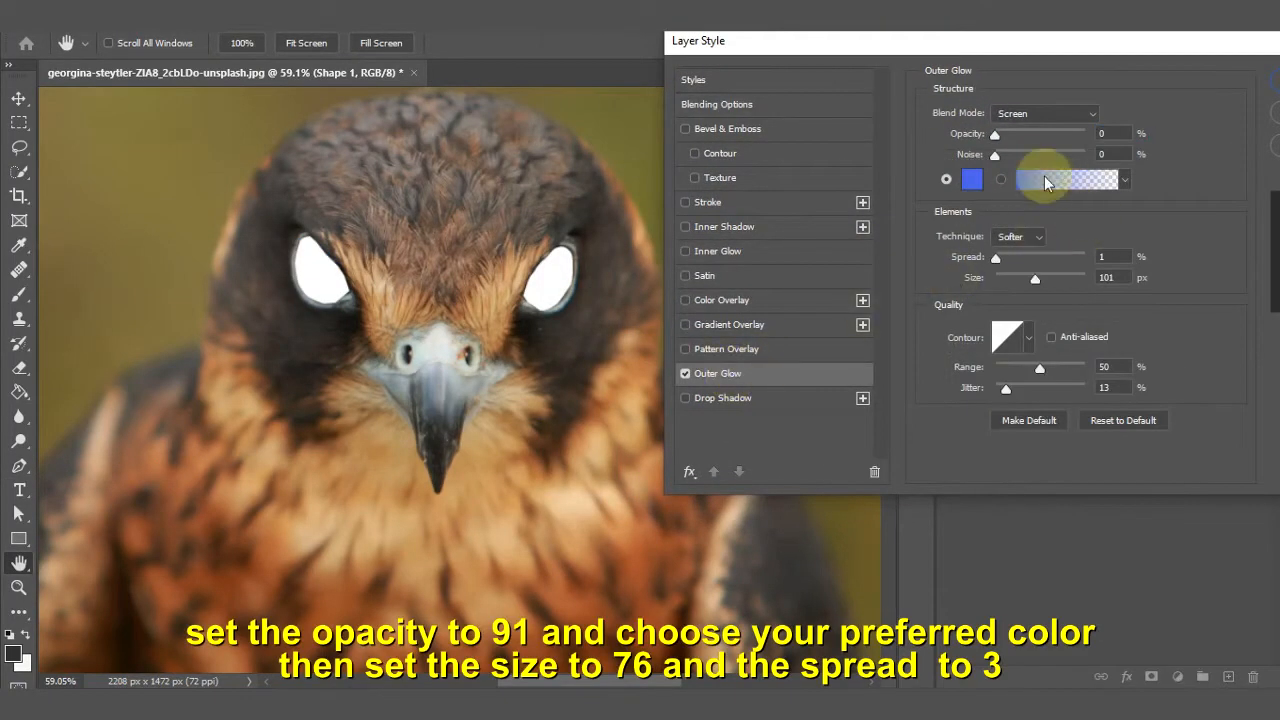
pyautogui.click(1084, 113)
pyautogui.click(1037, 270)
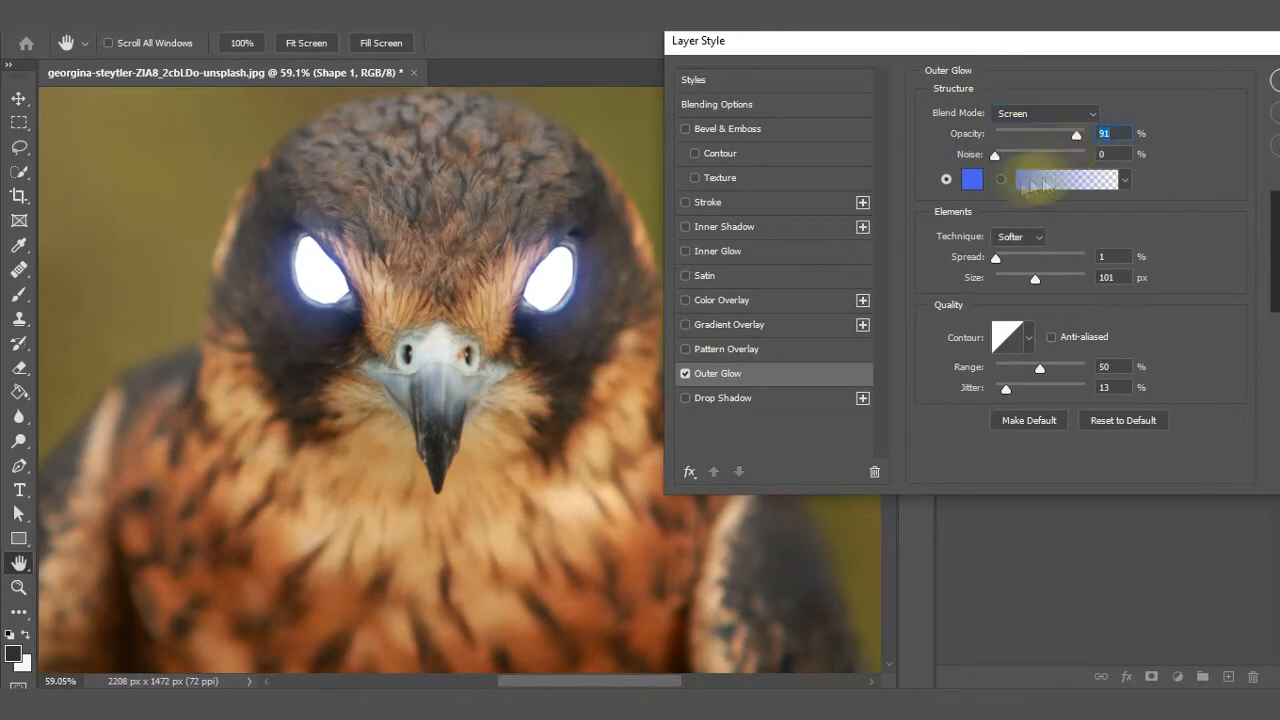
# - Pick a blue glow colour, set the Outer Glow's size to 76 px and spread to 3%, and apply the style
pyautogui.click(971, 179)
pyautogui.moveTo(922, 183)
pyautogui.mouseDown()
pyautogui.moveTo(922, 328)
pyautogui.moveTo(920, 174)
pyautogui.mouseUp()
pyautogui.click(1089, 85)
pyautogui.moveTo(1034, 283); pyautogui.dragTo(999, 262)
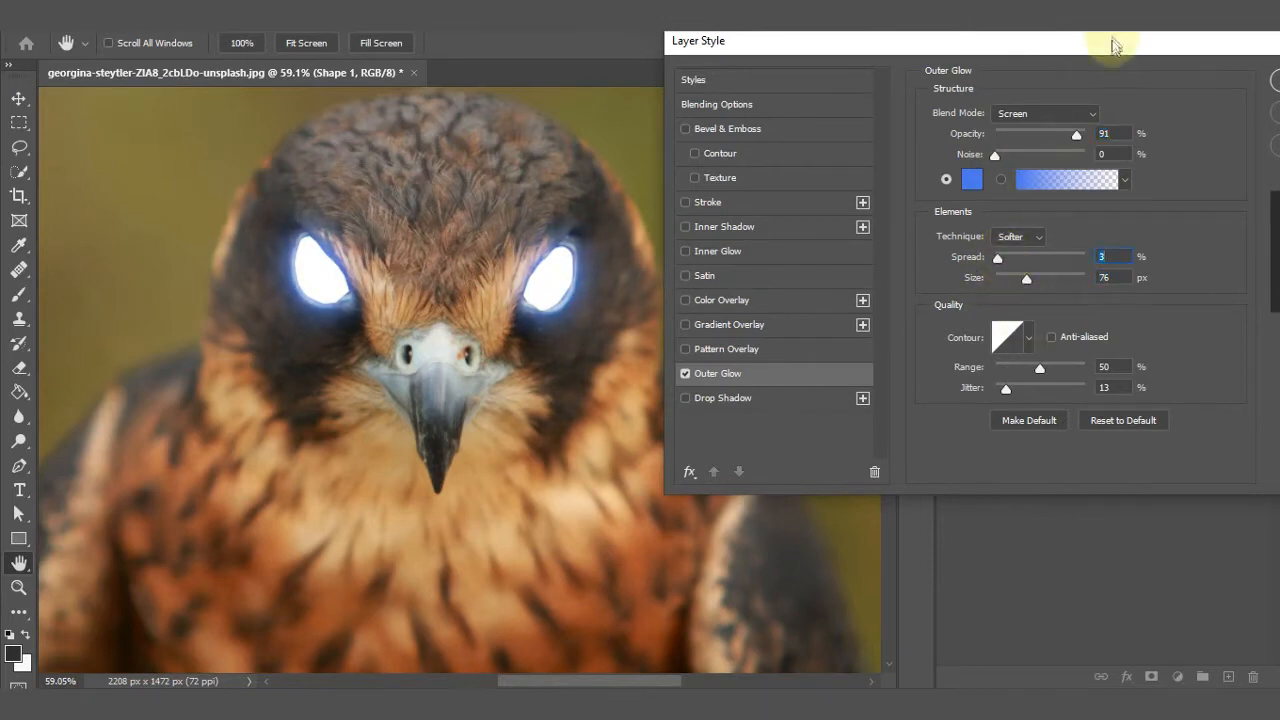
pyautogui.moveTo(1111, 40); pyautogui.dragTo(1043, 44)
pyautogui.click(1248, 86)
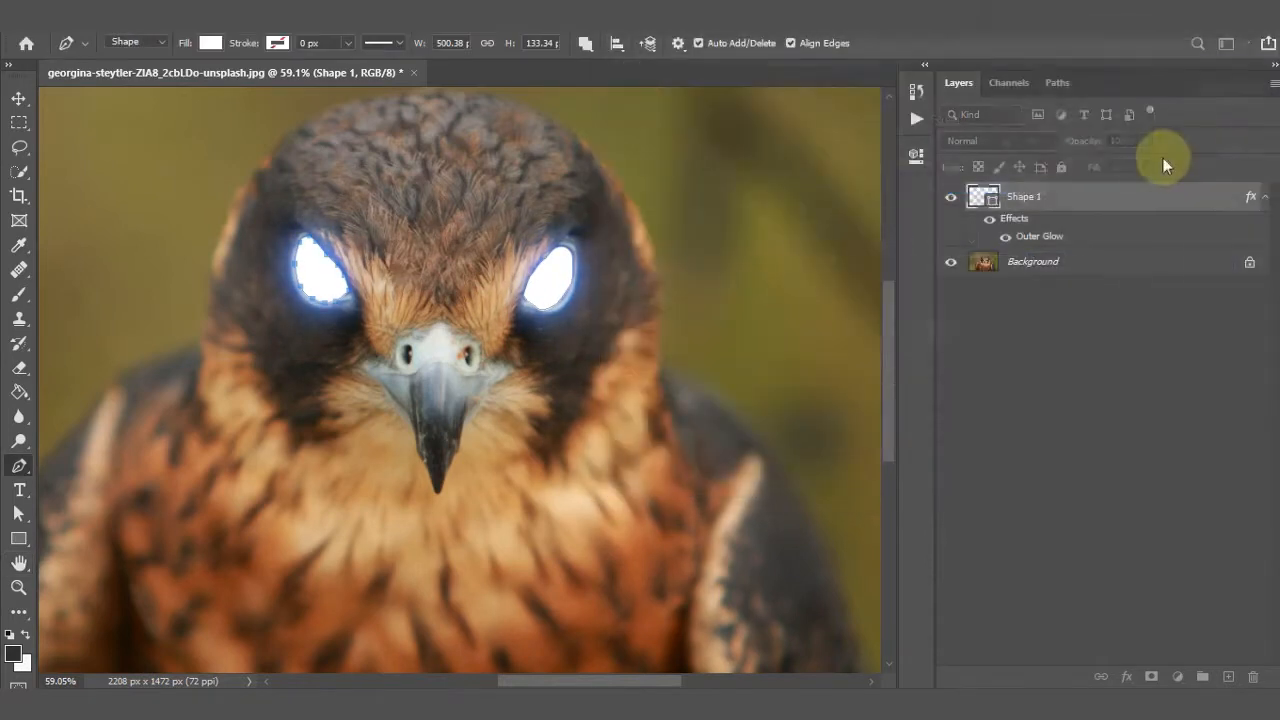
# - Create a new empty layer above Shape 1 and clip it to Shape 1 with a clipping mask
pyautogui.scroll(-3, 743, 347)
pyautogui.moveTo(888, 332); pyautogui.dragTo(888, 321)
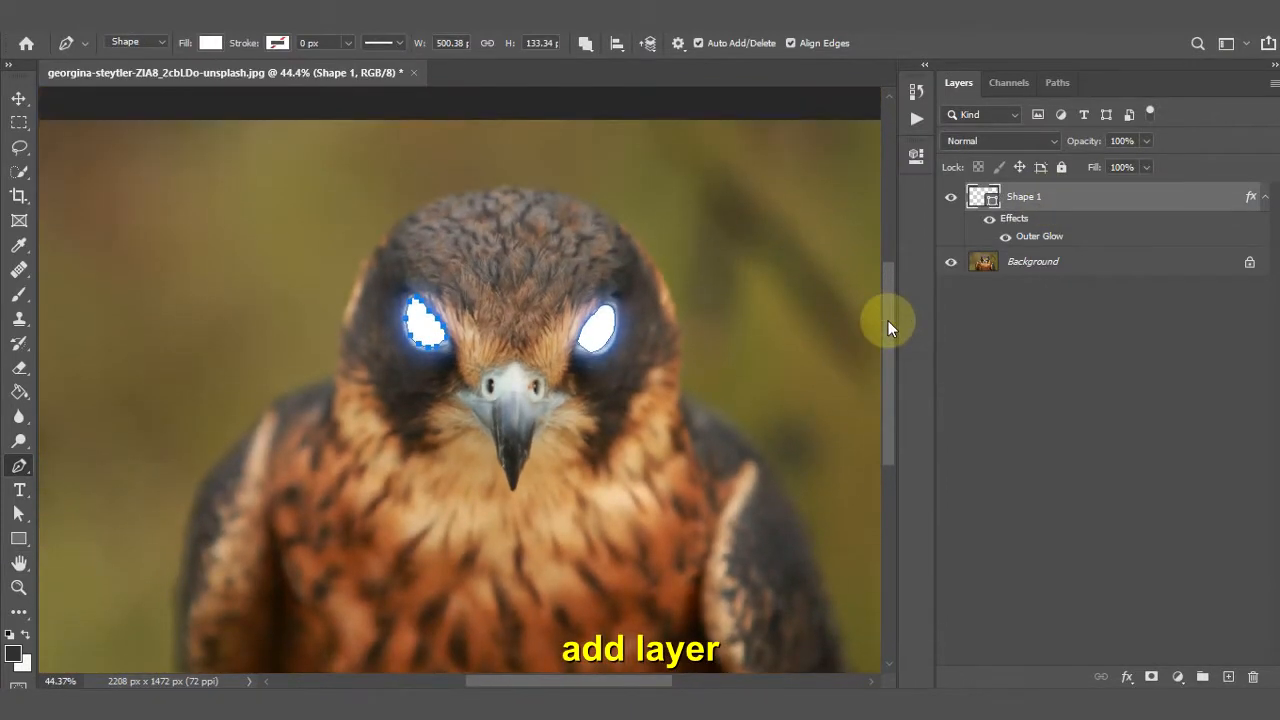
pyautogui.click(1228, 676)
pyautogui.scroll(-1, 777, 466)
pyautogui.rightClick(1090, 205)
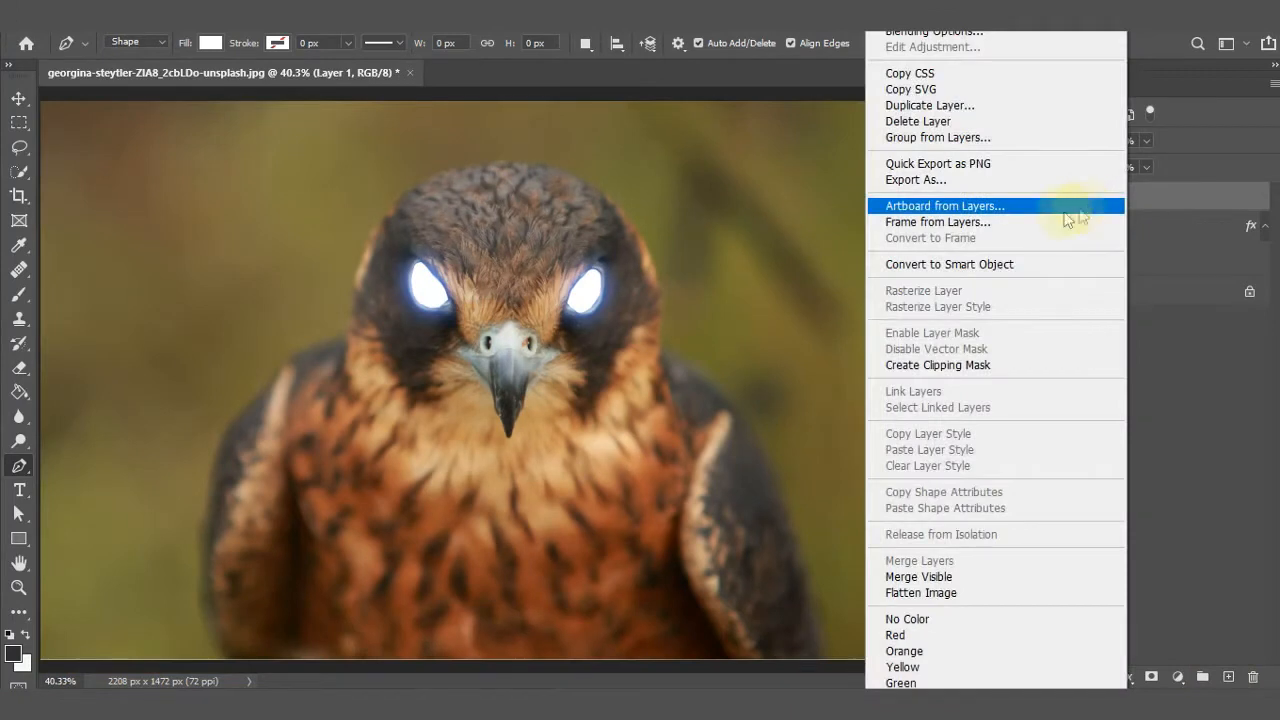
pyautogui.click(978, 366)
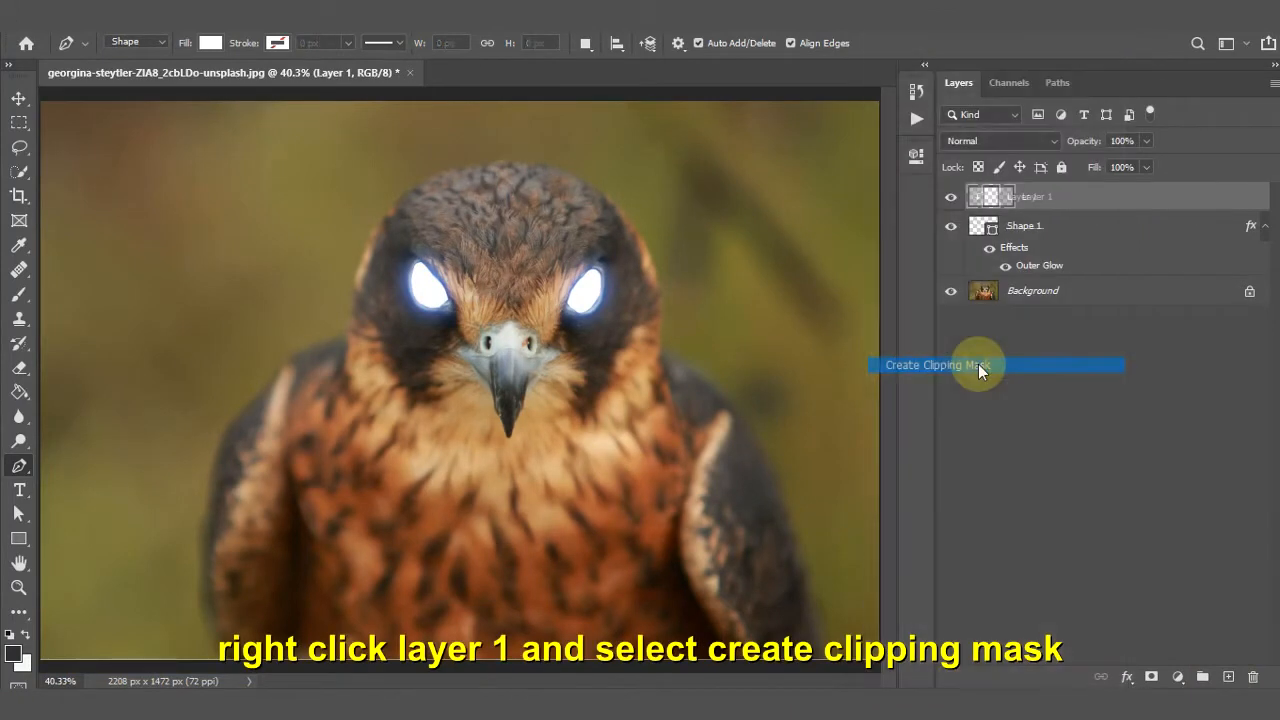
# - Compare the image with and without the Shape 1 layer's glowing eyes
pyautogui.click(951, 226)
pyautogui.click(951, 226)
pyautogui.click(951, 226)
pyautogui.click(951, 226)
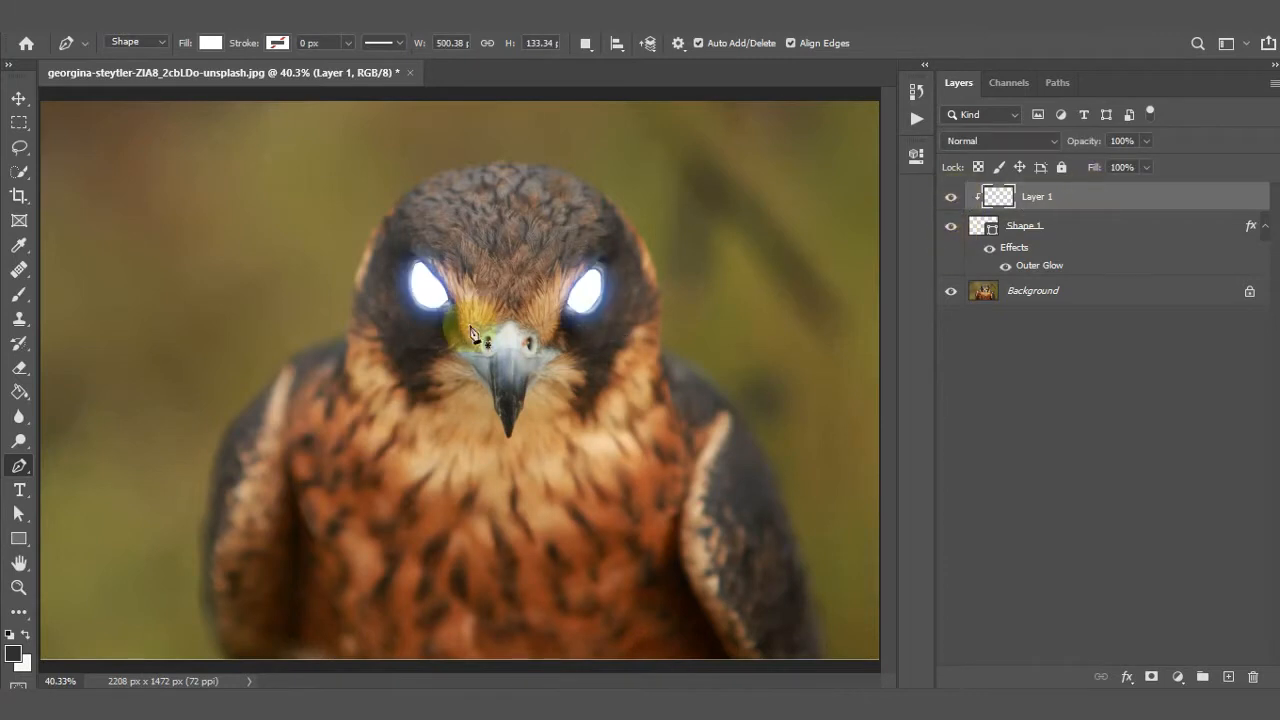
# - Set up the Brush tool with a Soft Round tip at 291 px and 40% opacity
pyautogui.click(19, 294)
pyautogui.click(78, 299)
pyautogui.click(125, 45)
pyautogui.click(110, 255)
pyautogui.moveTo(201, 98); pyautogui.dragTo(207, 98)
pyautogui.click(134, 48)
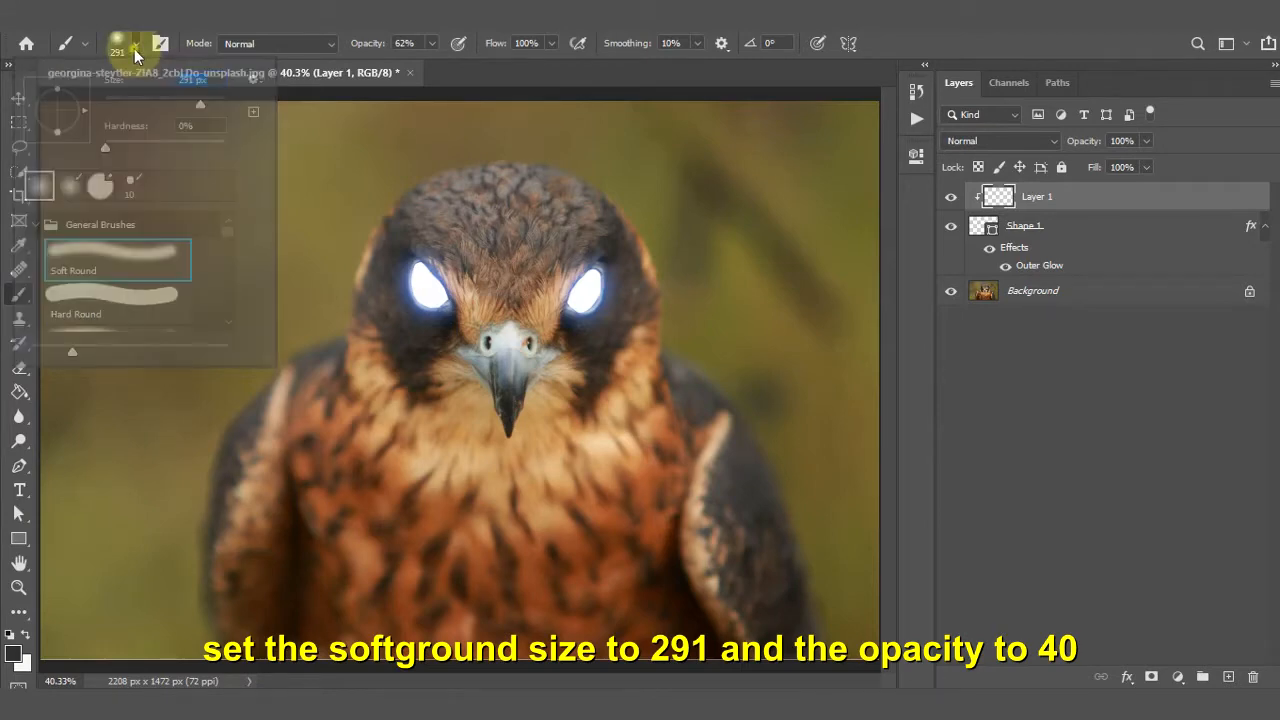
pyautogui.click(431, 43)
# - Reduce the brush size to 117 px and paint dark shading along the inner edges of both glowing eyes on Layer 1
pyautogui.scroll(6, 678, 198)
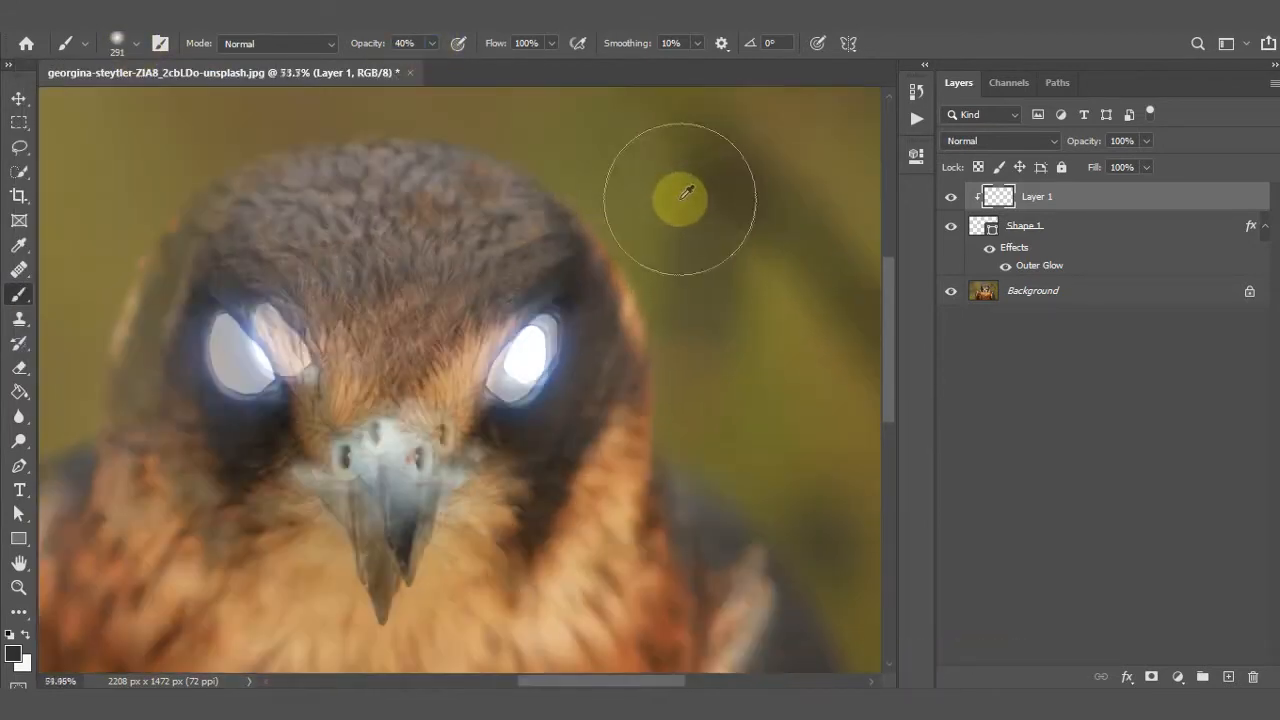
pyautogui.click(134, 45)
pyautogui.click(170, 102)
pyautogui.moveTo(170, 102); pyautogui.dragTo(171, 102)
pyautogui.click(136, 46)
pyautogui.moveTo(243, 287); pyautogui.dragTo(300, 360)
pyautogui.moveTo(471, 366)
pyautogui.mouseDown()
pyautogui.moveTo(484, 331)
pyautogui.moveTo(539, 301)
pyautogui.moveTo(474, 271)
pyautogui.moveTo(460, 366)
pyautogui.moveTo(481, 420)
pyautogui.moveTo(468, 357)
pyautogui.moveTo(485, 325)
pyautogui.mouseUp()
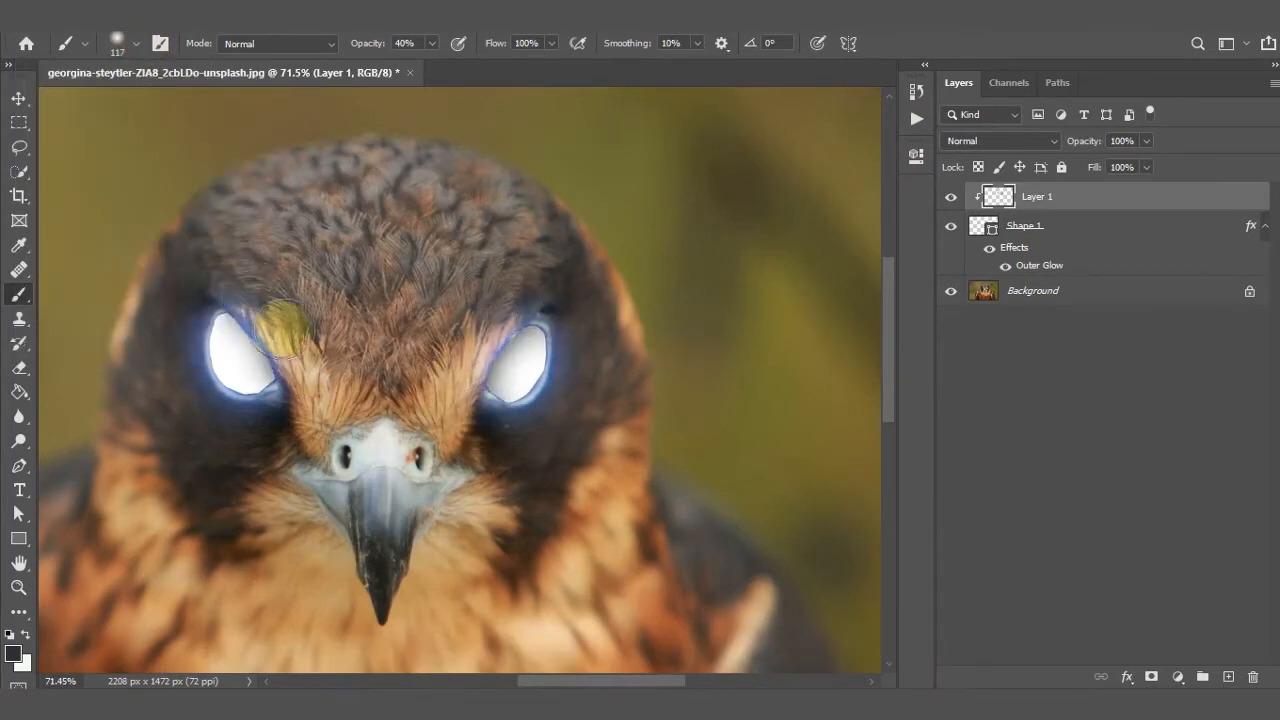
# - Compare the eyes with and without the shading painted on Layer 1
pyautogui.scroll(-4, 646, 429)
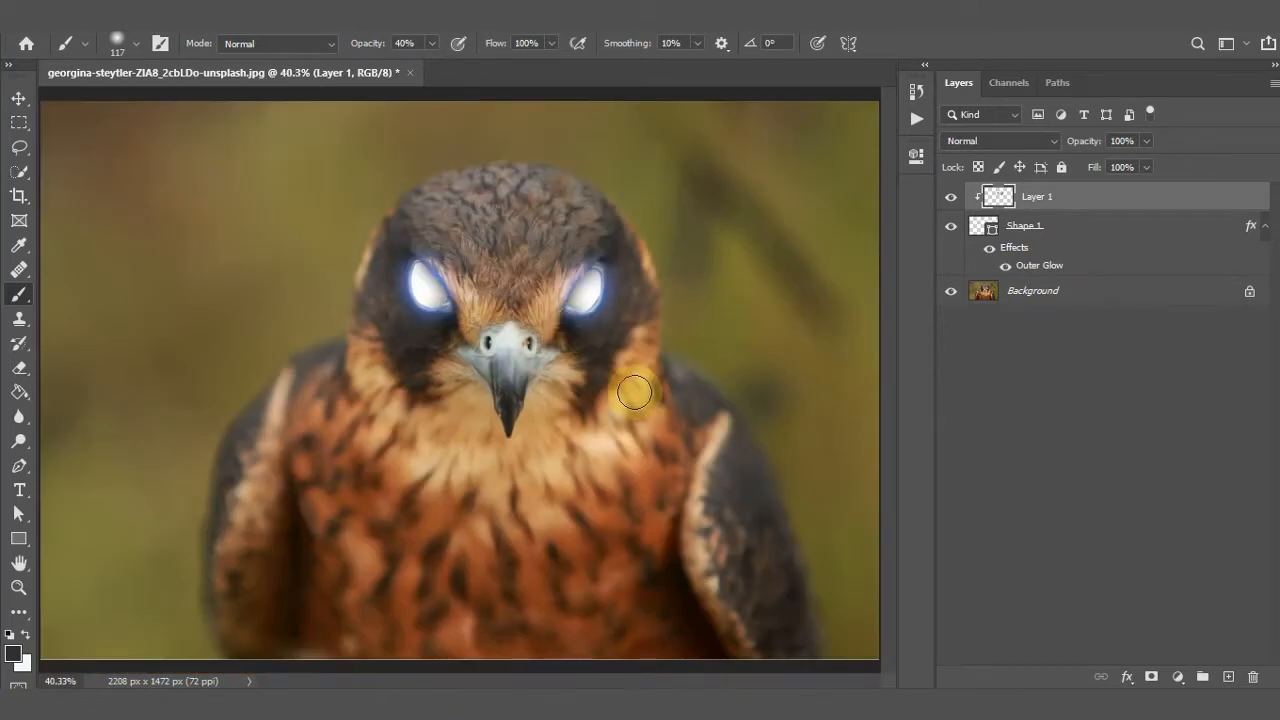
pyautogui.click(951, 198)
pyautogui.click(951, 198)
pyautogui.click(952, 200)
pyautogui.click(951, 204)
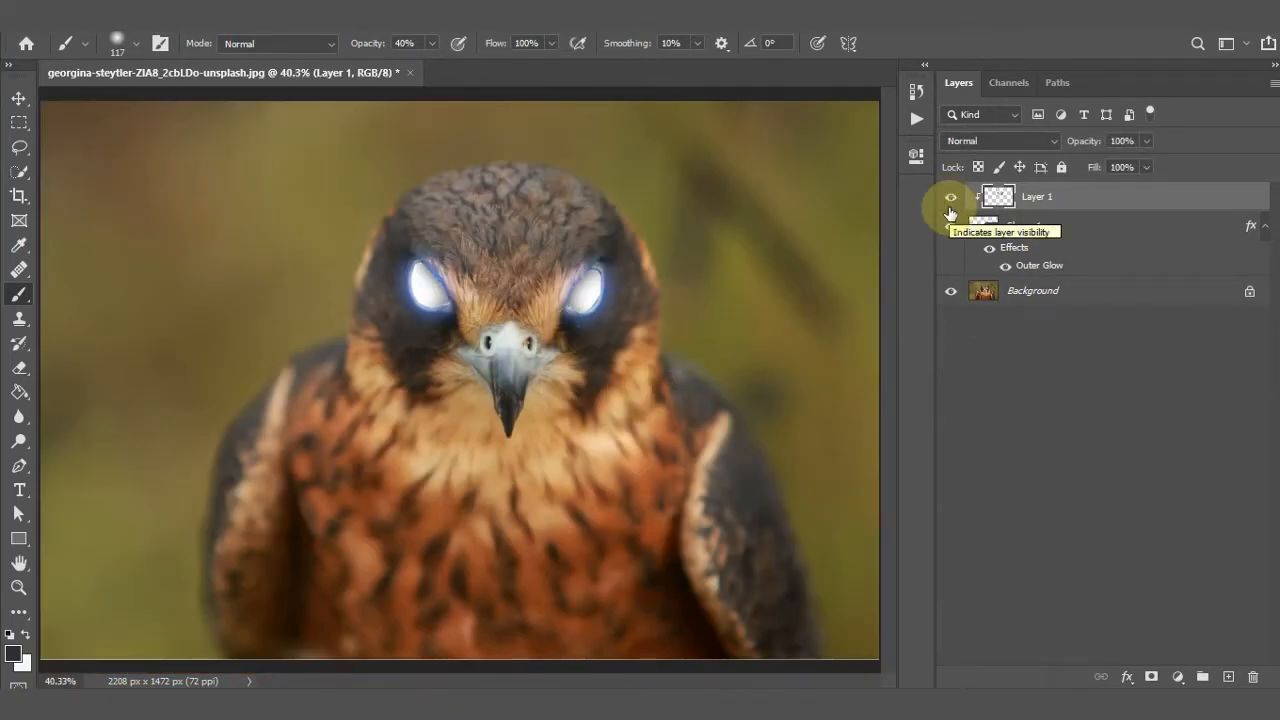
# - Add a Color Lookup adjustment layer directly above Background using the 3DLUT file EdgyAmber.3DL
pyautogui.click(1085, 300)
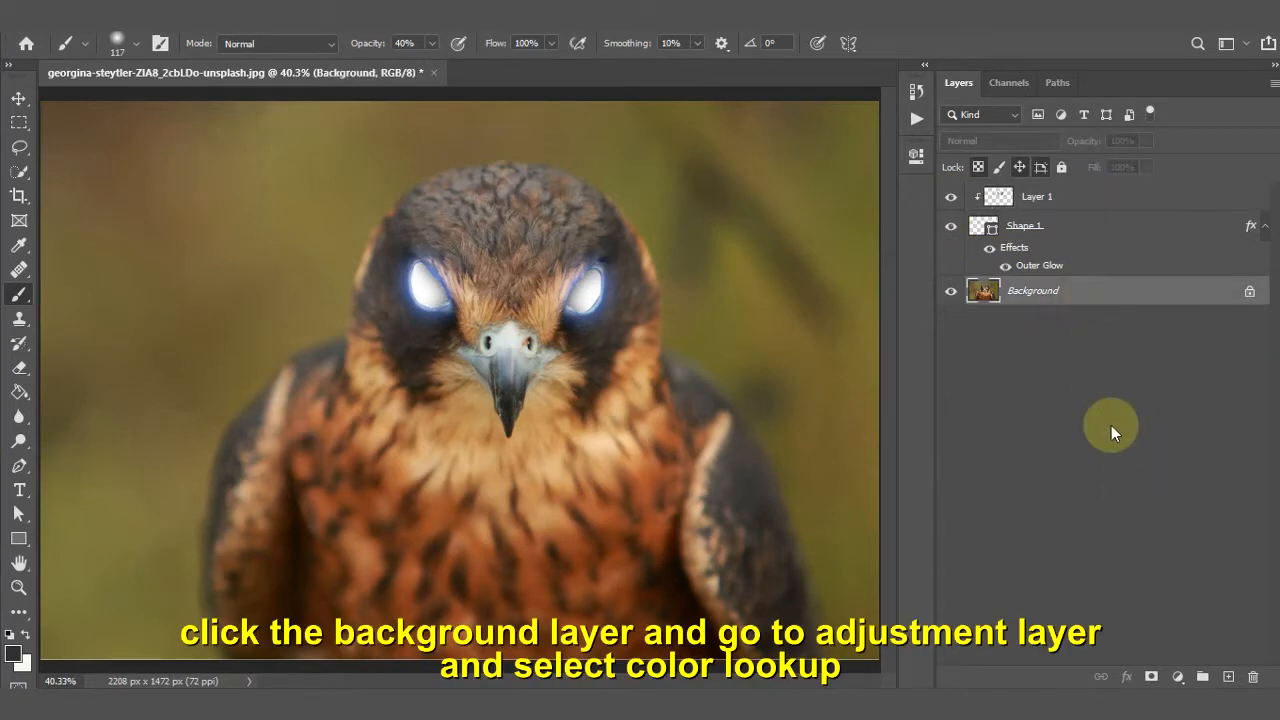
pyautogui.click(1180, 677)
pyautogui.click(1187, 576)
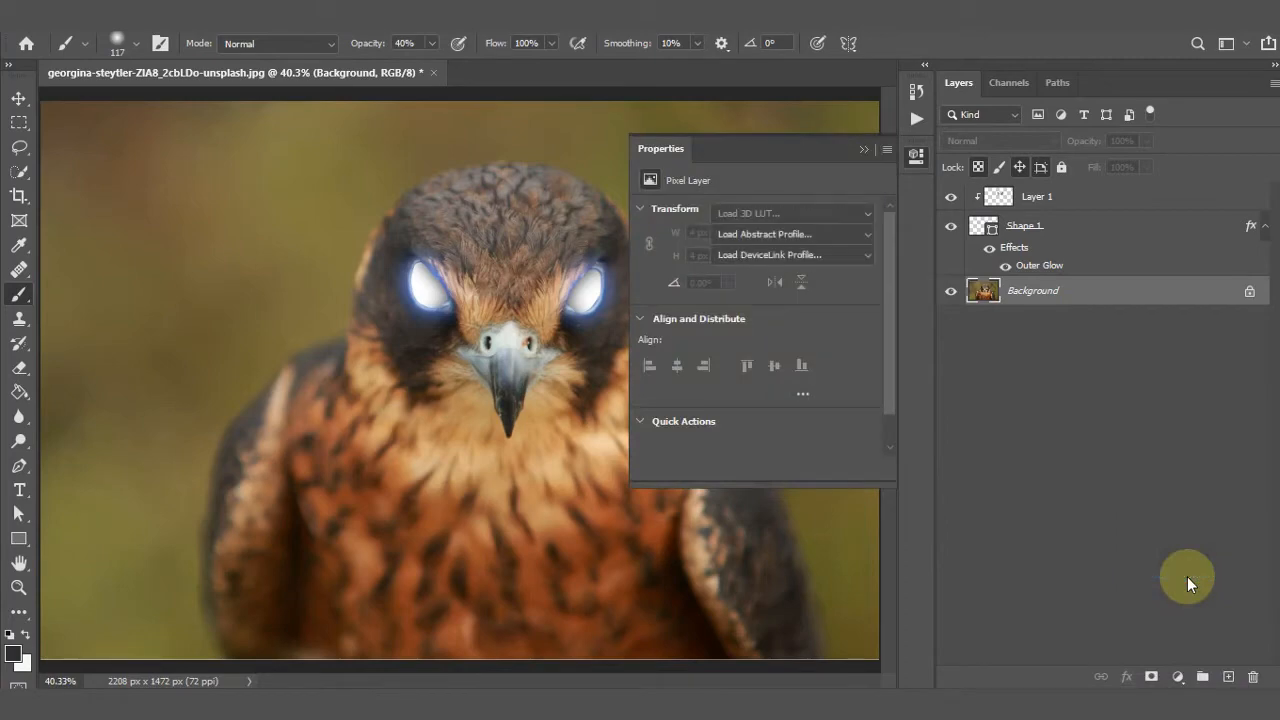
pyautogui.click(870, 210)
pyautogui.scroll(-1, 871, 214)
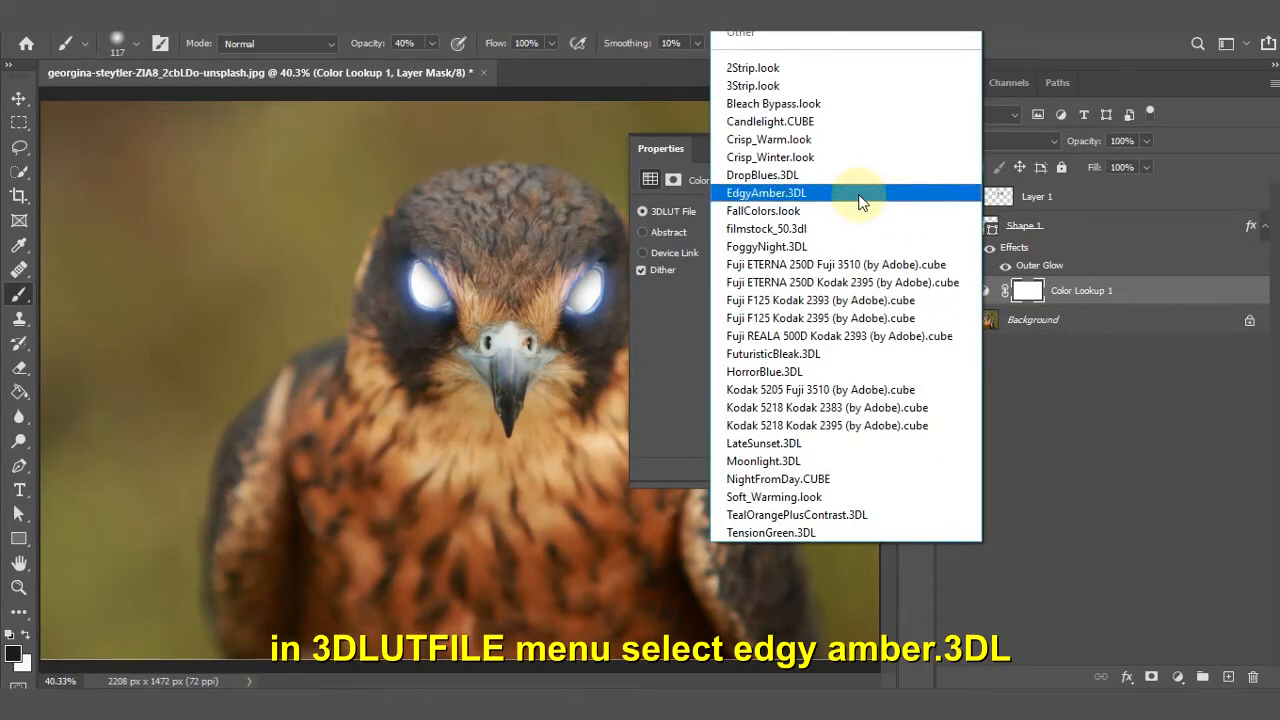
pyautogui.click(861, 199)
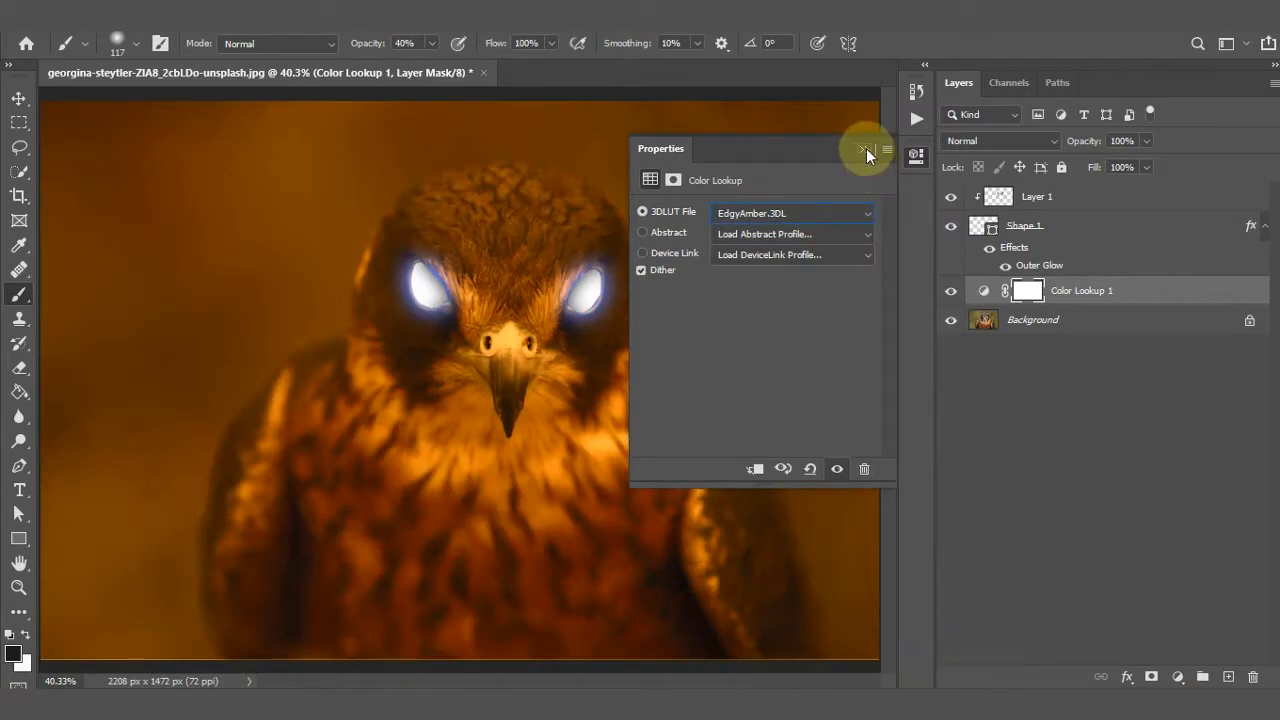
pyautogui.click(868, 148)
# - Add a Brightness/Contrast adjustment layer directly above Background with brightness -90 and contrast 60
pyautogui.hotkey('ctrl', '-')
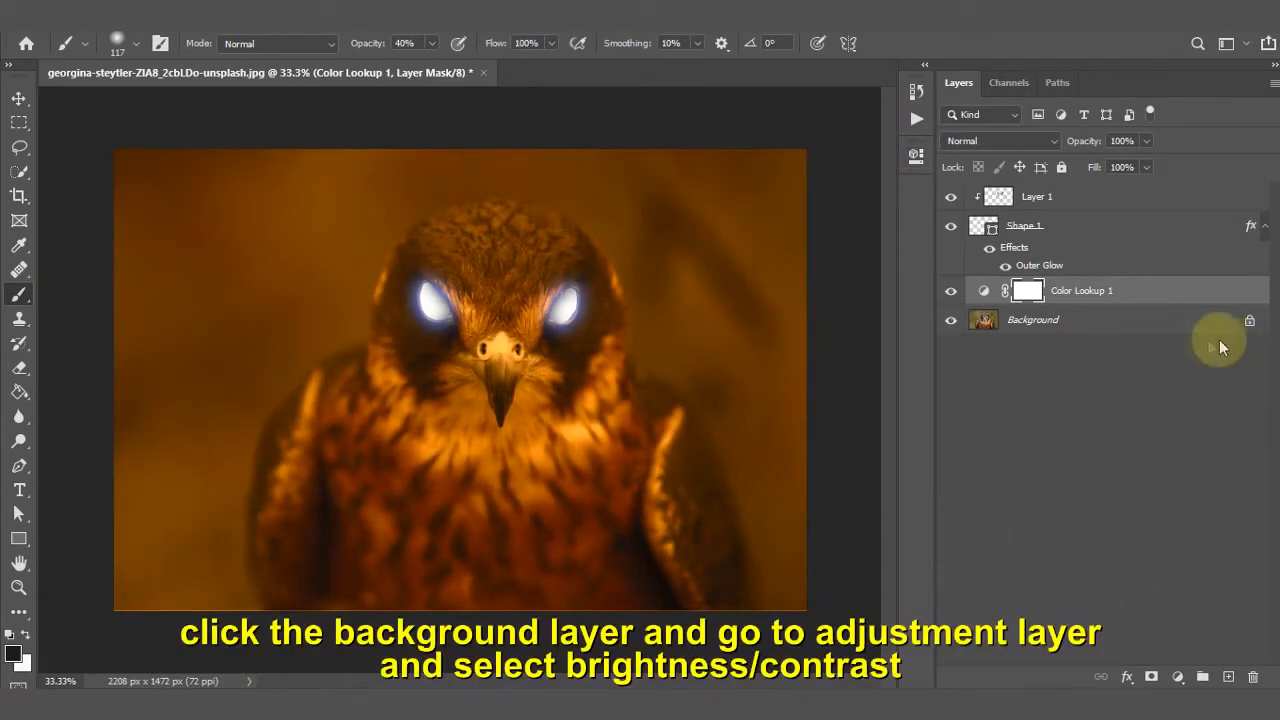
pyautogui.click(1128, 319)
pyautogui.click(1178, 677)
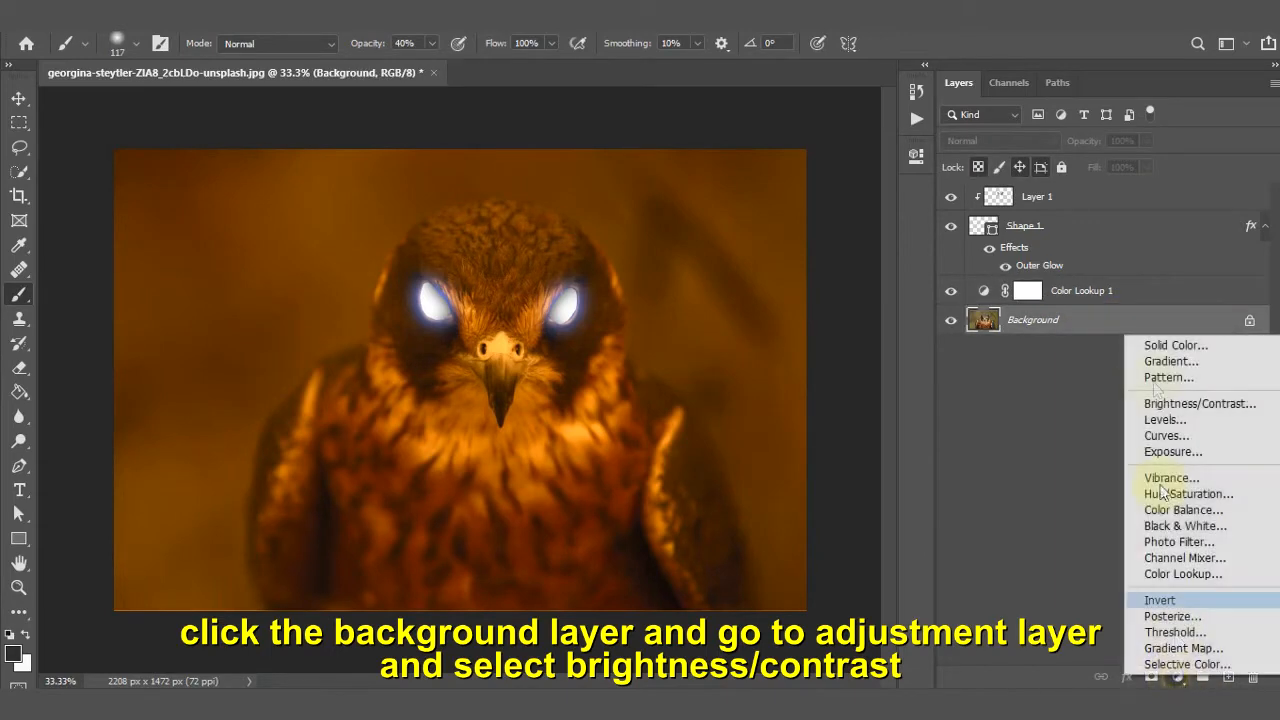
pyautogui.click(1170, 403)
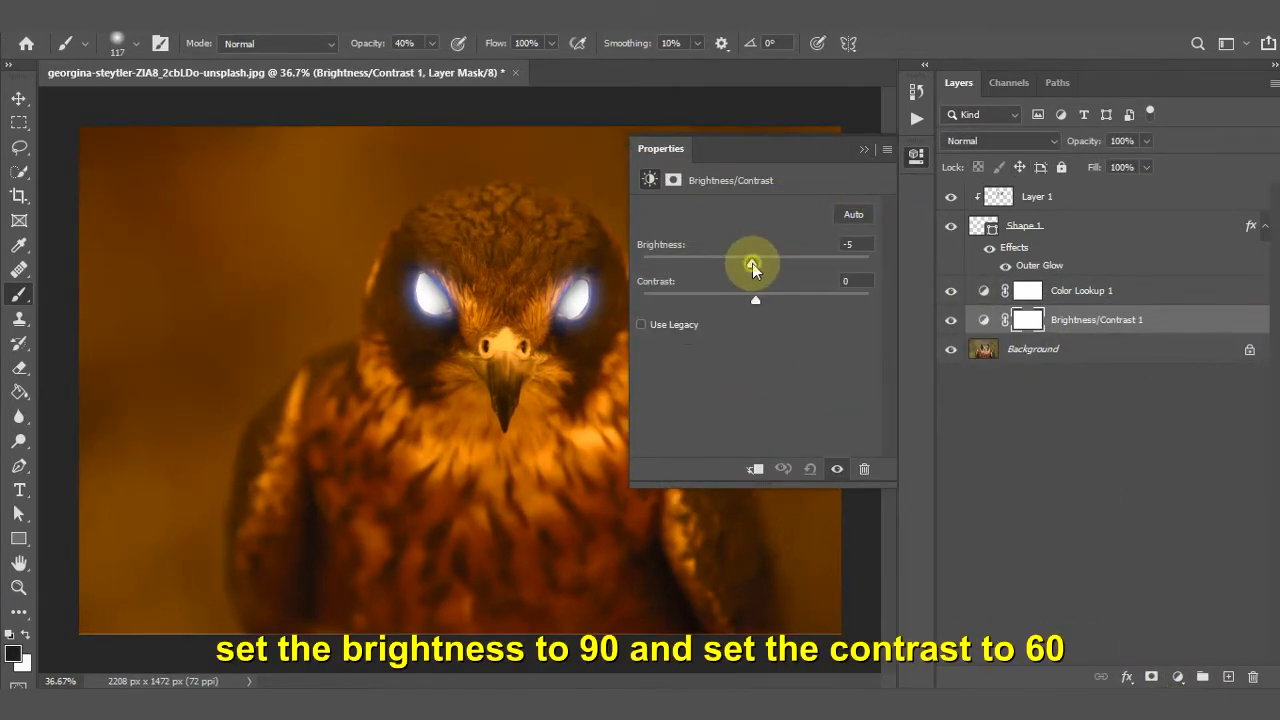
pyautogui.moveTo(752, 263); pyautogui.dragTo(692, 259)
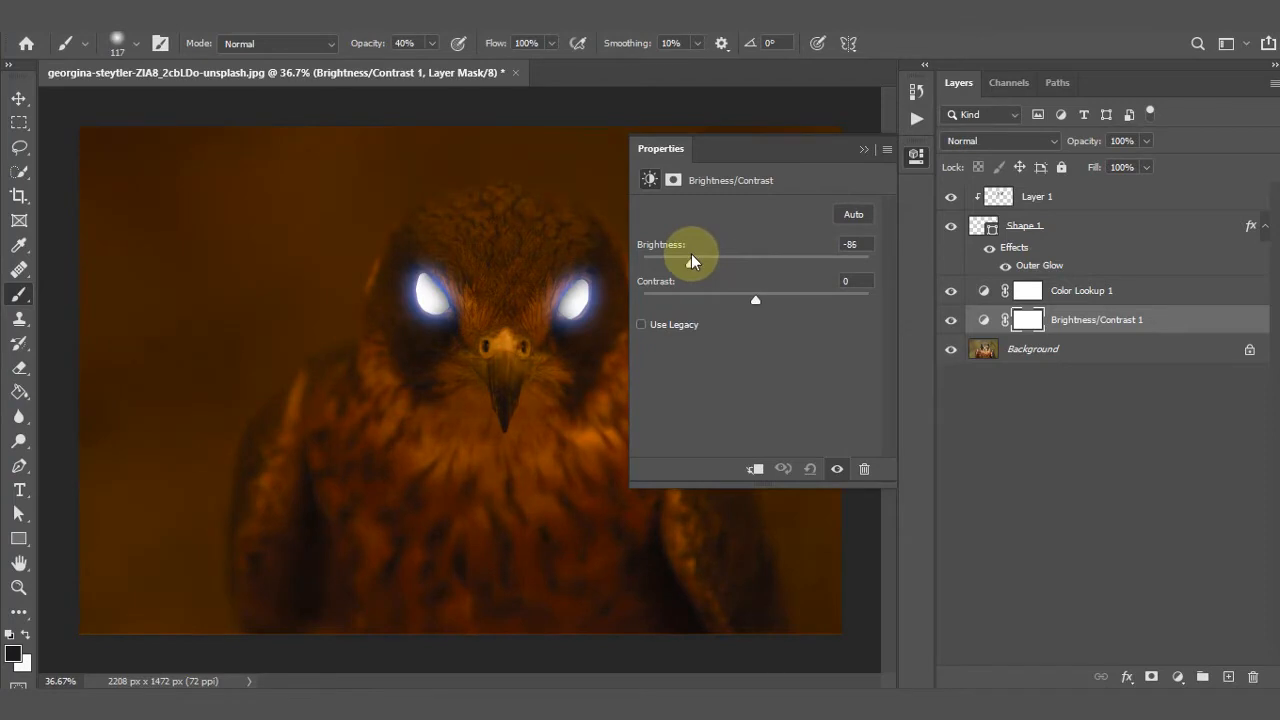
pyautogui.moveTo(692, 260); pyautogui.dragTo(688, 258)
pyautogui.moveTo(689, 258); pyautogui.dragTo(688, 258)
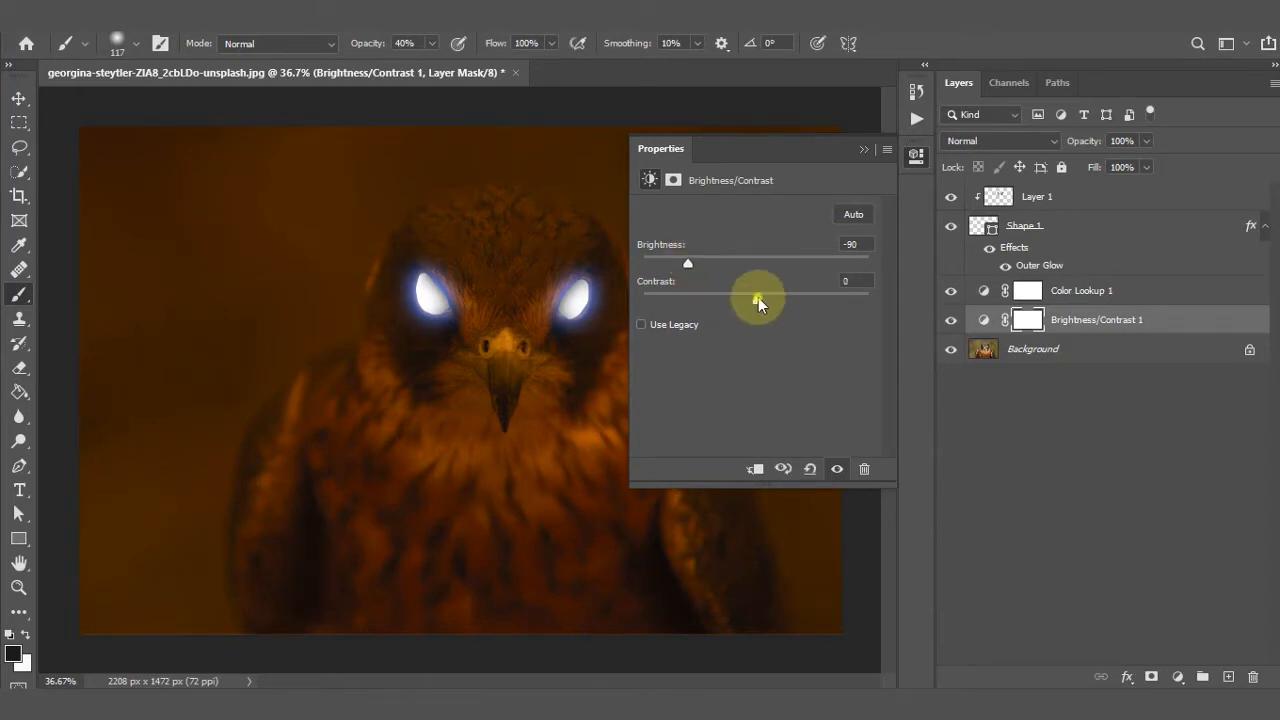
pyautogui.moveTo(768, 305); pyautogui.dragTo(812, 305)
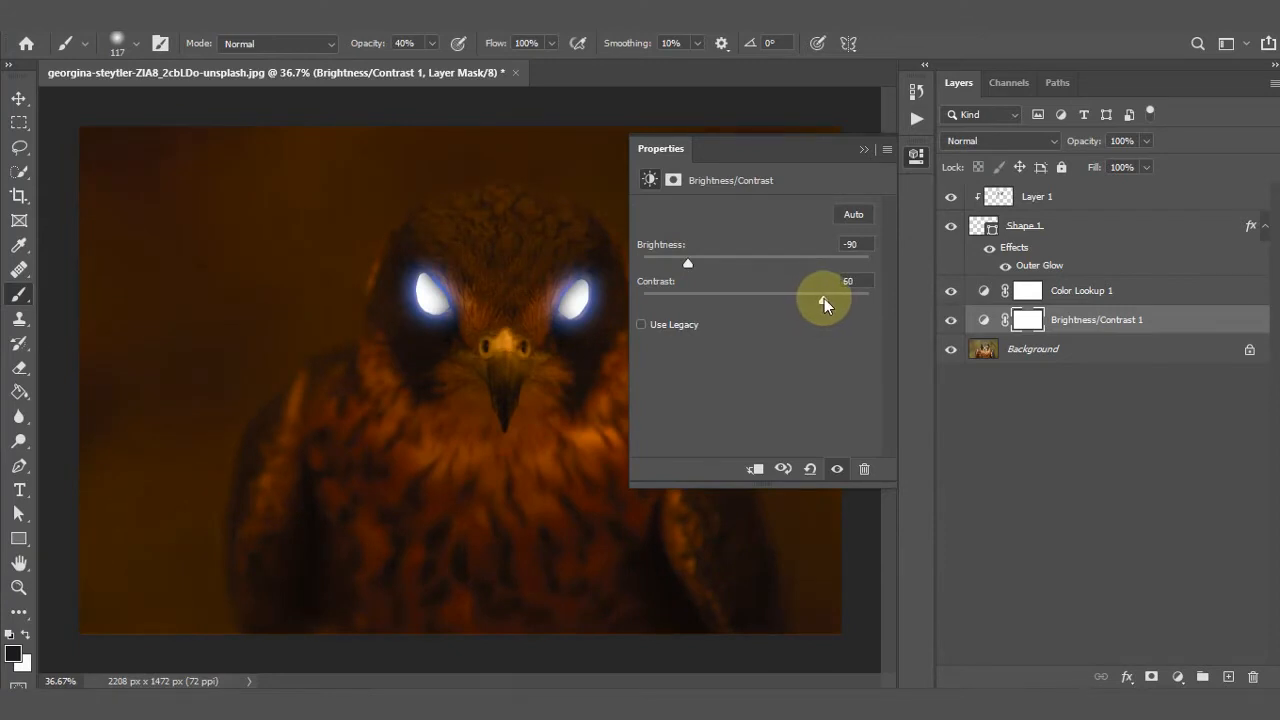
pyautogui.click(864, 149)
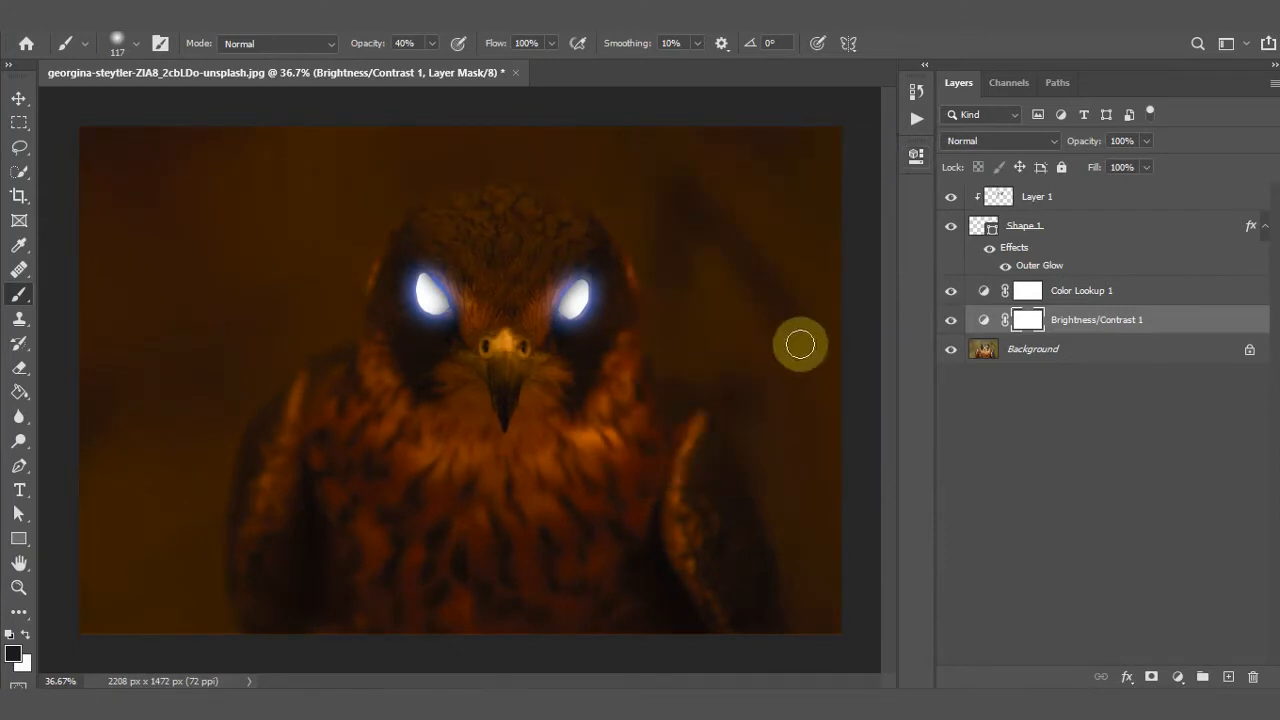
# - Brighten the beak by painting black on the Brightness/Contrast 1 mask with a 417 px soft round brush at 100% opacity
pyautogui.hotkey('ctrl', '-')
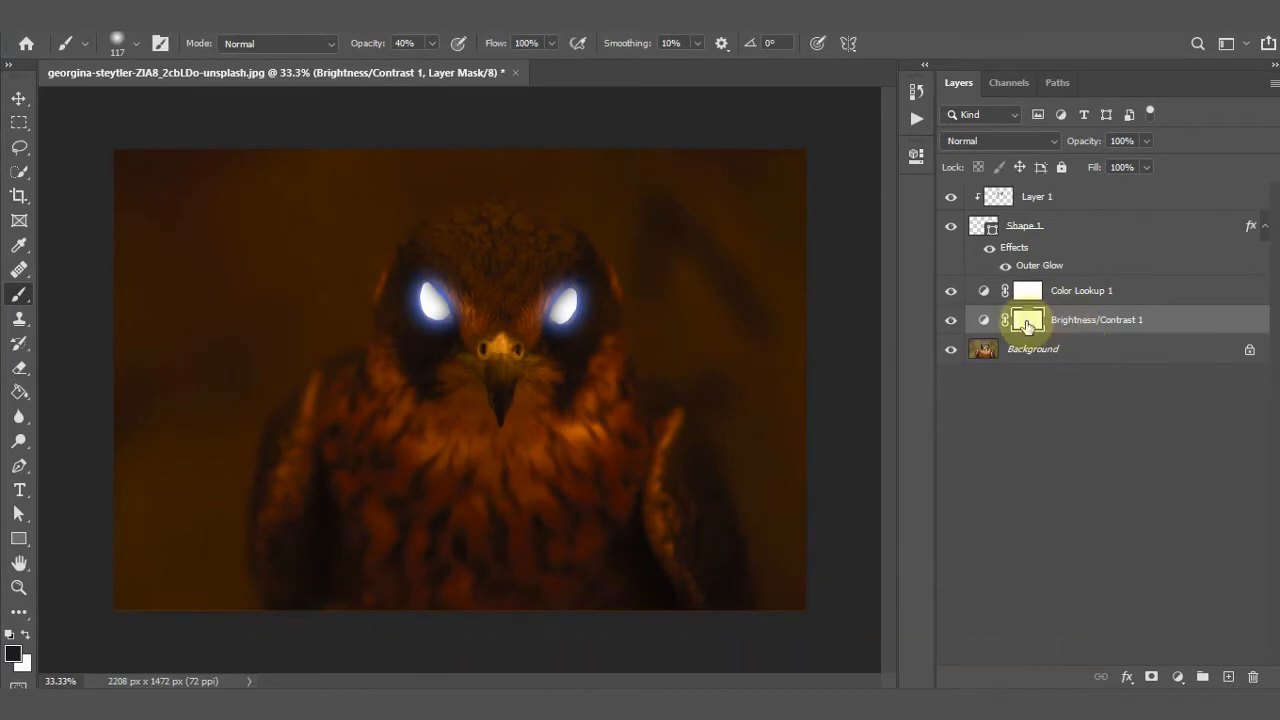
pyautogui.rightClick(18, 294)
pyautogui.click(97, 293)
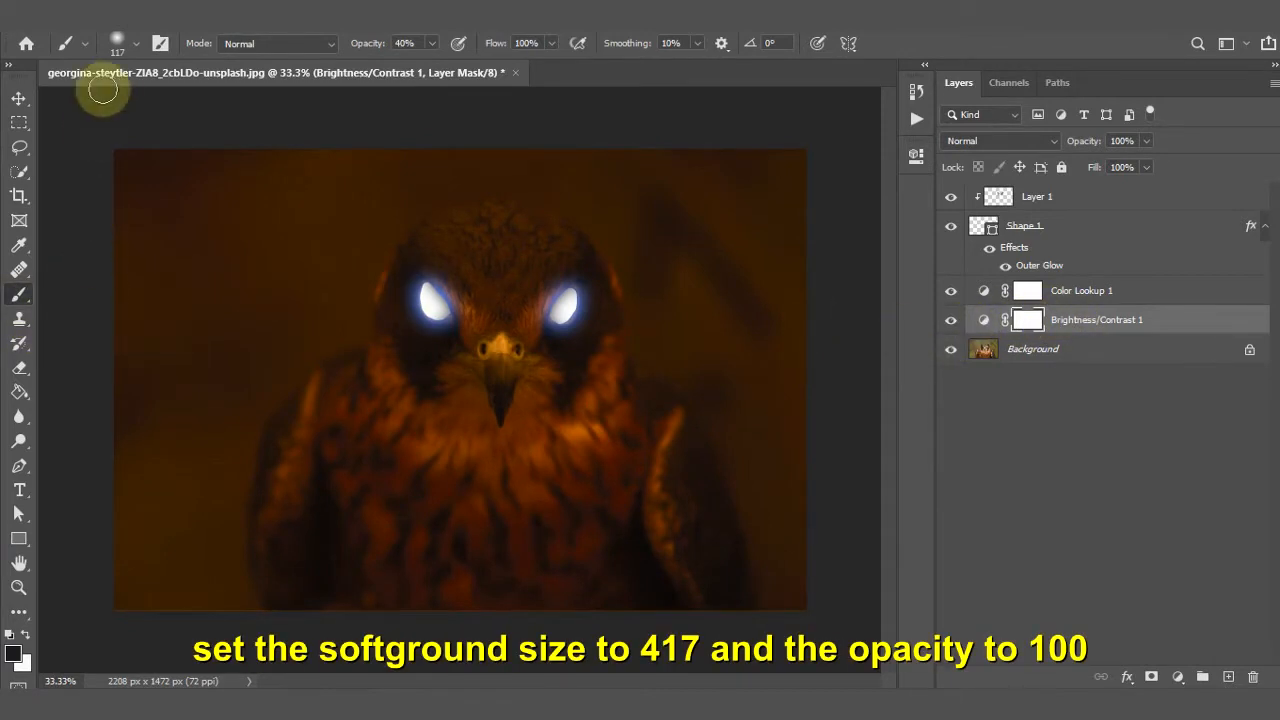
pyautogui.click(129, 50)
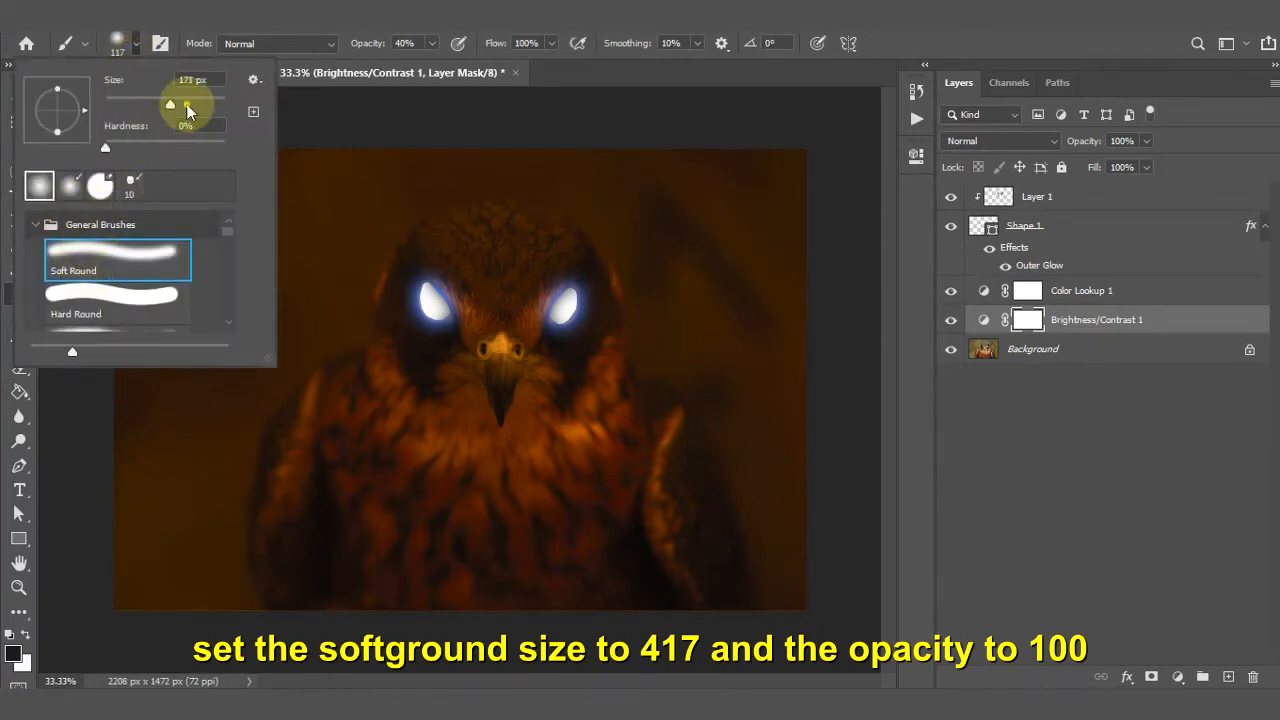
pyautogui.moveTo(203, 102); pyautogui.dragTo(208, 102)
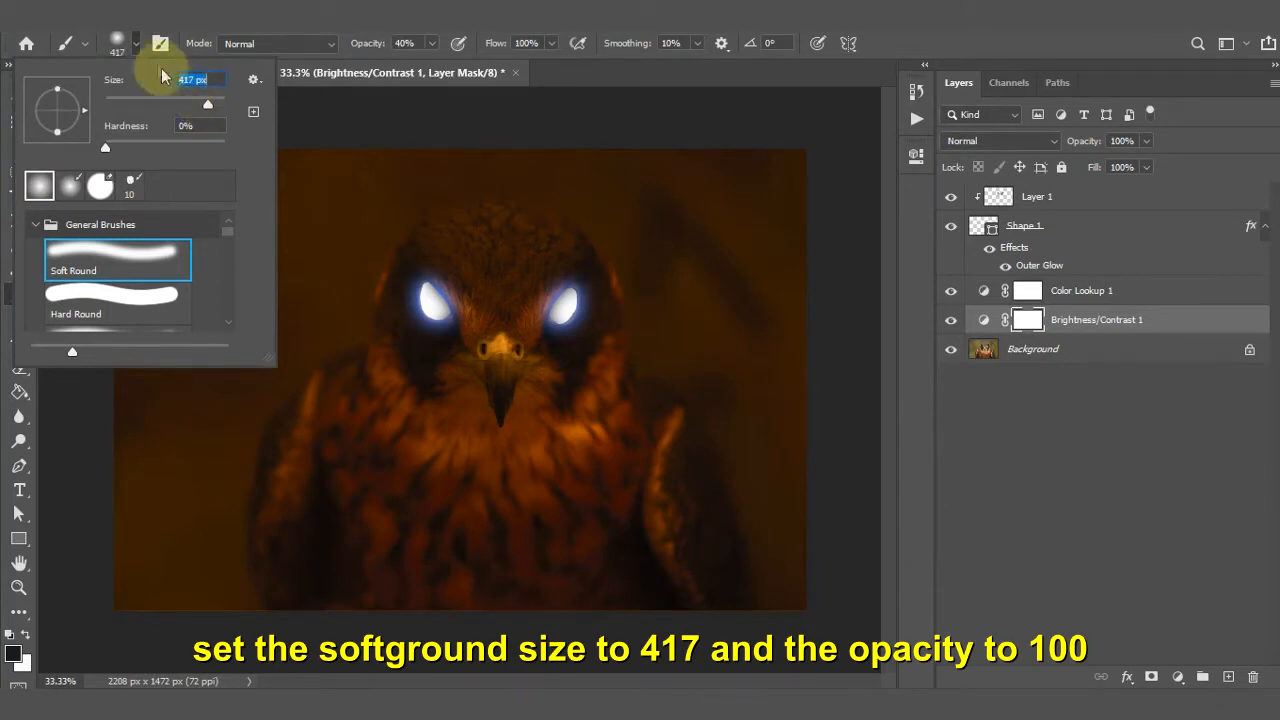
pyautogui.click(137, 43)
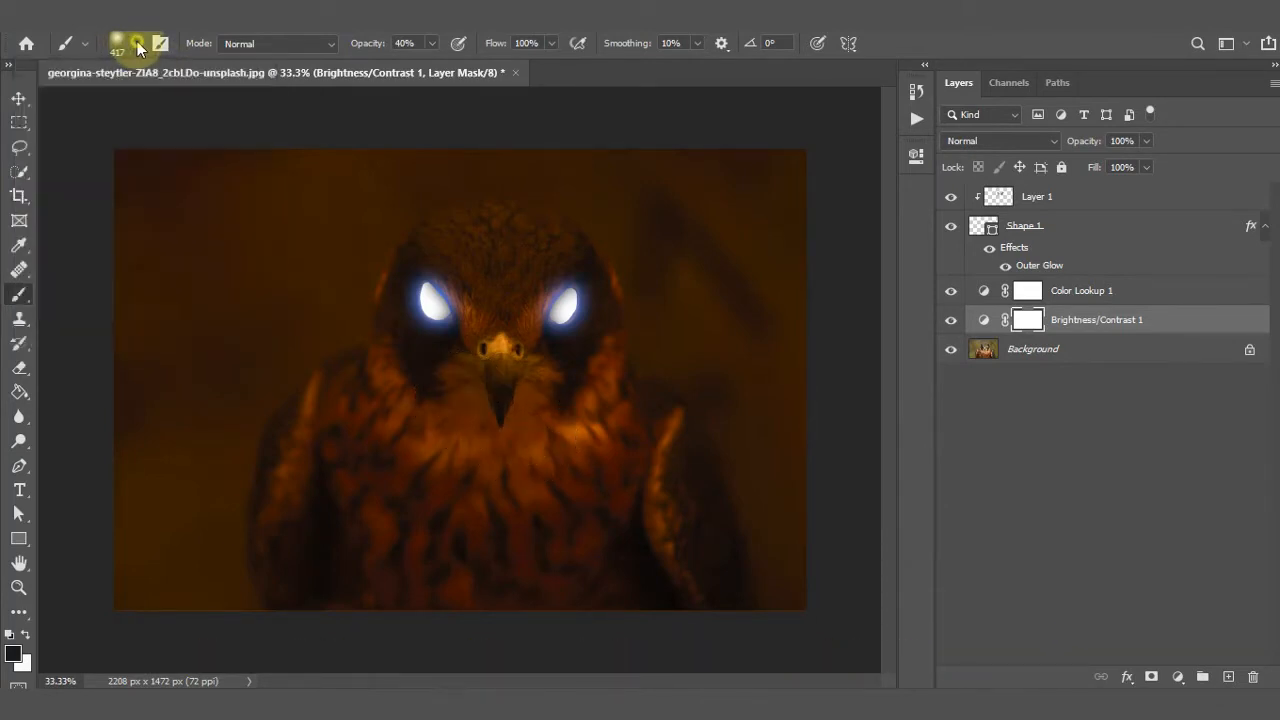
pyautogui.click(431, 45)
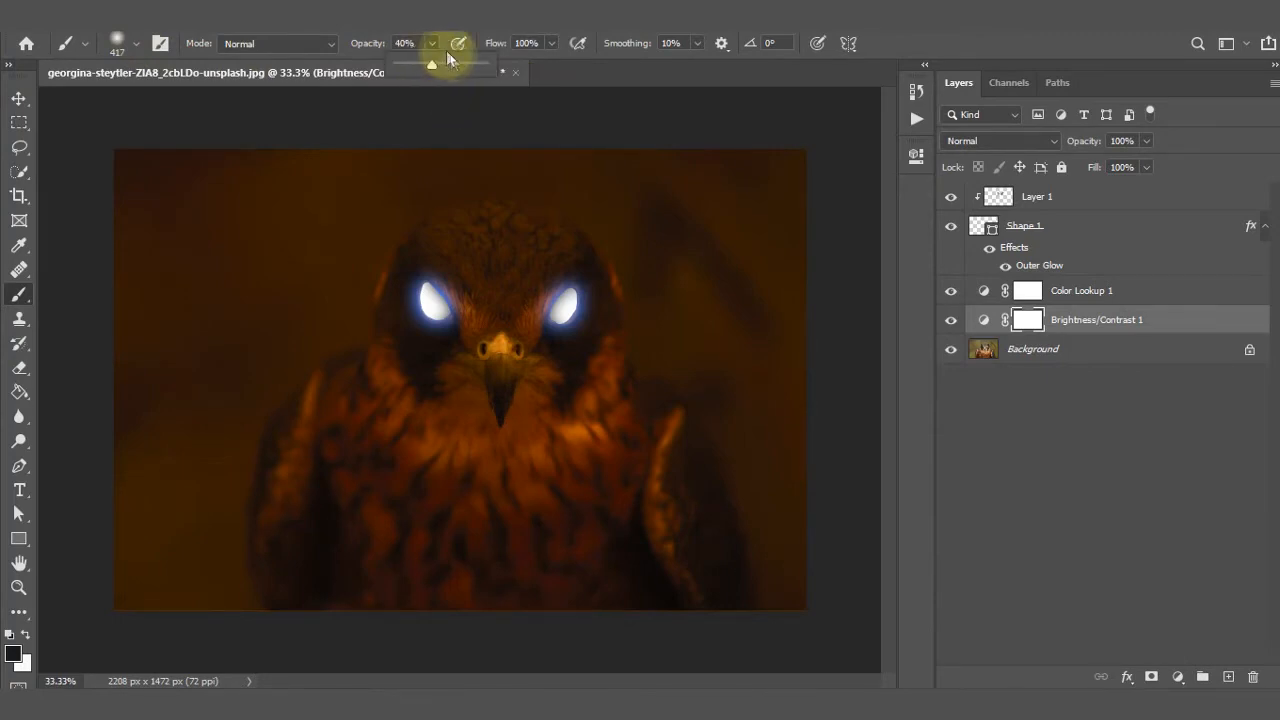
pyautogui.moveTo(431, 64); pyautogui.dragTo(483, 64)
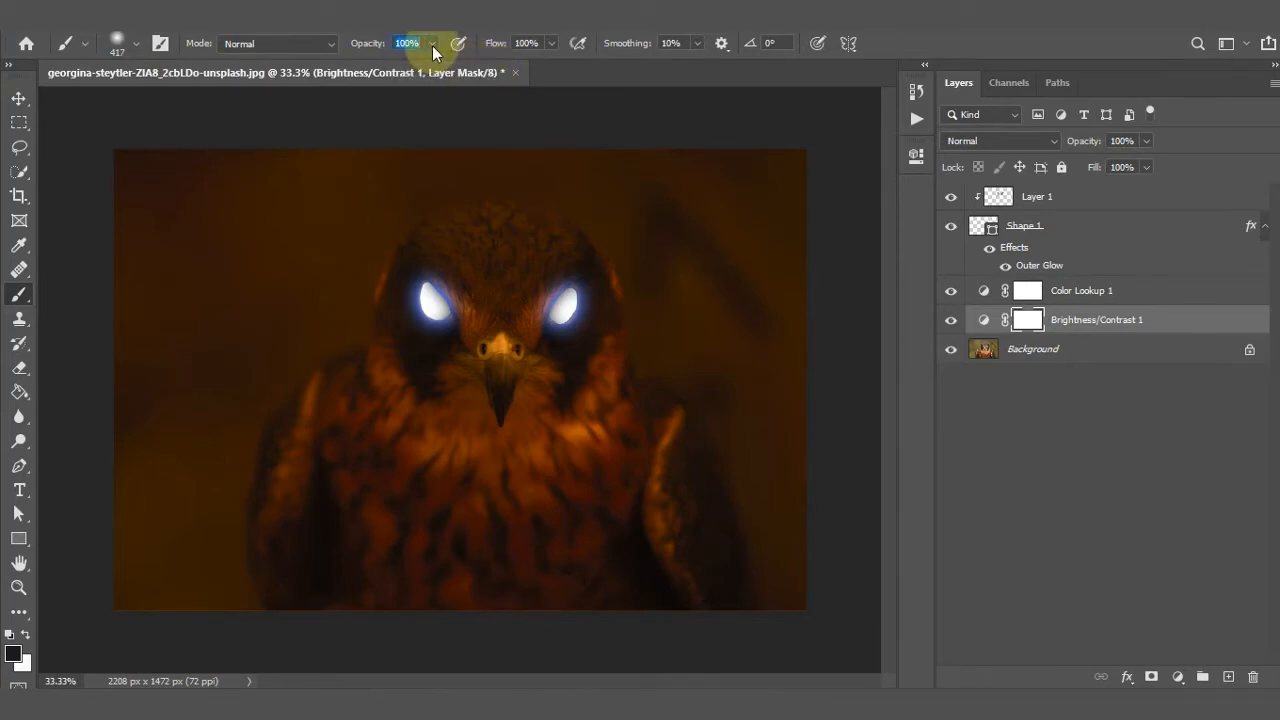
pyautogui.click(497, 364)
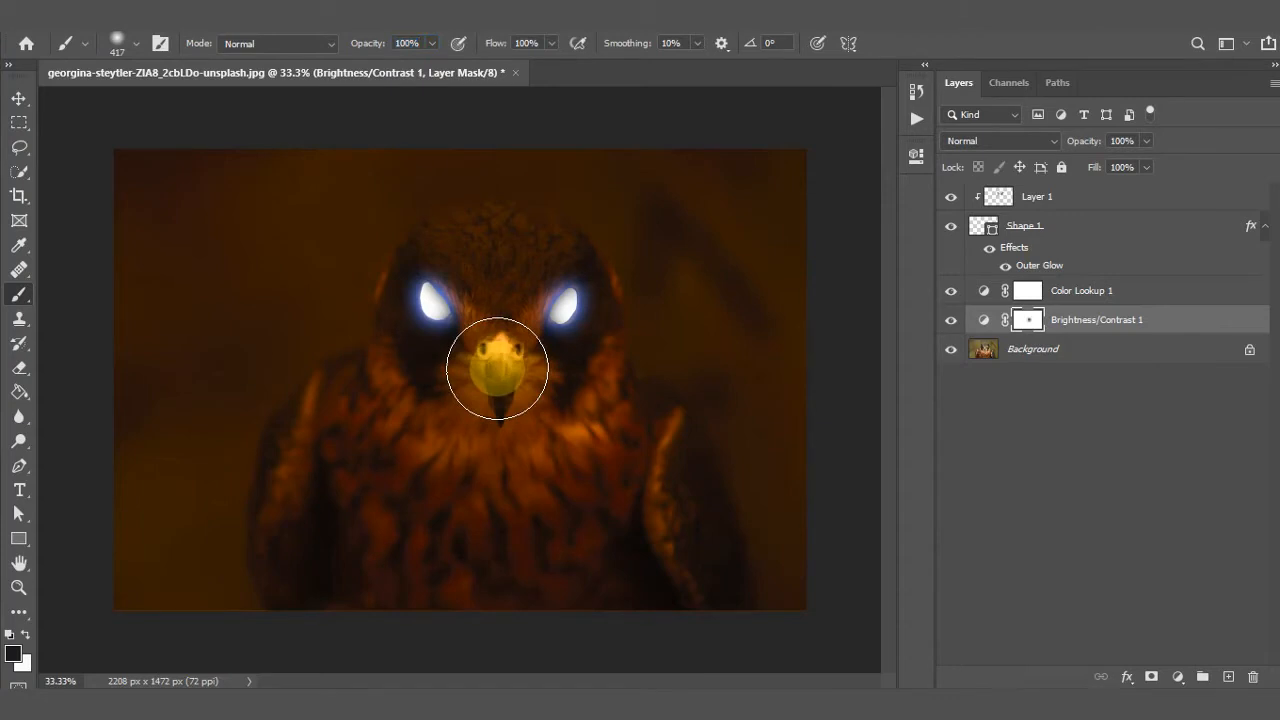
# - Enlarge the brush to 900 px and paint over the face and chest on the Brightness/Contrast 1 mask
pyautogui.click(136, 43)
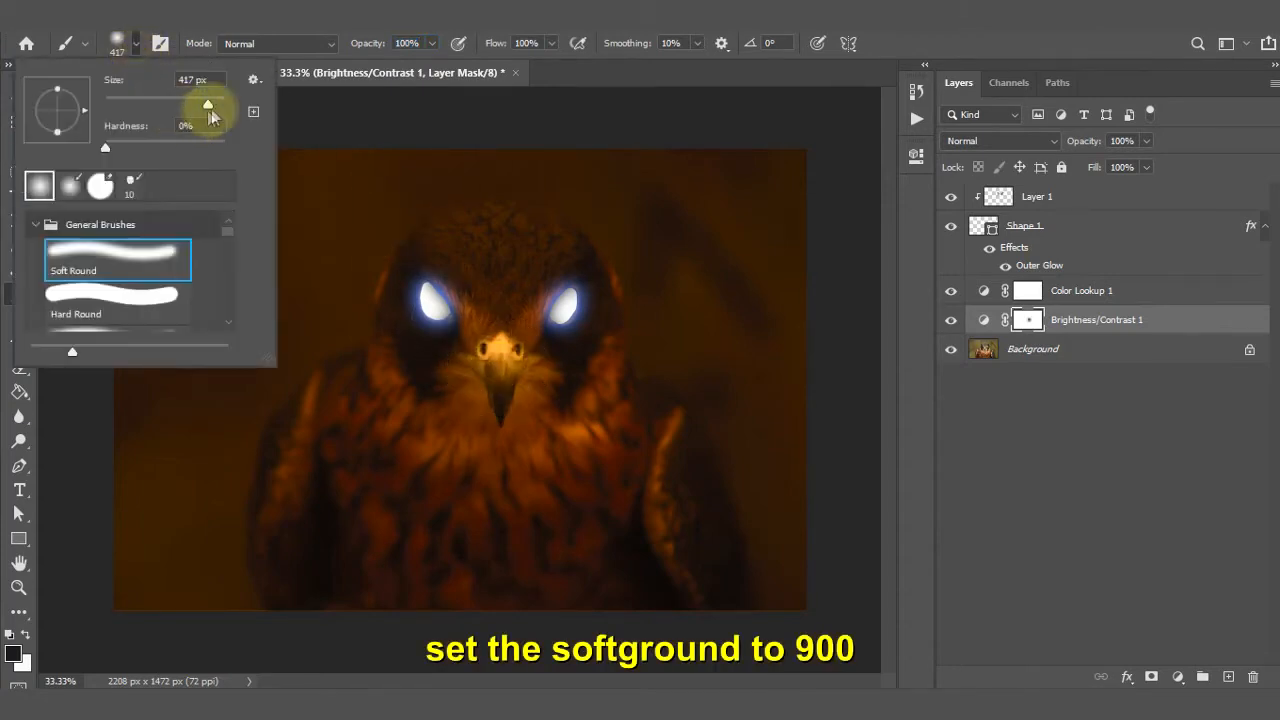
pyautogui.moveTo(207, 103); pyautogui.dragTo(168, 80)
pyautogui.write('900')
pyautogui.click(137, 42)
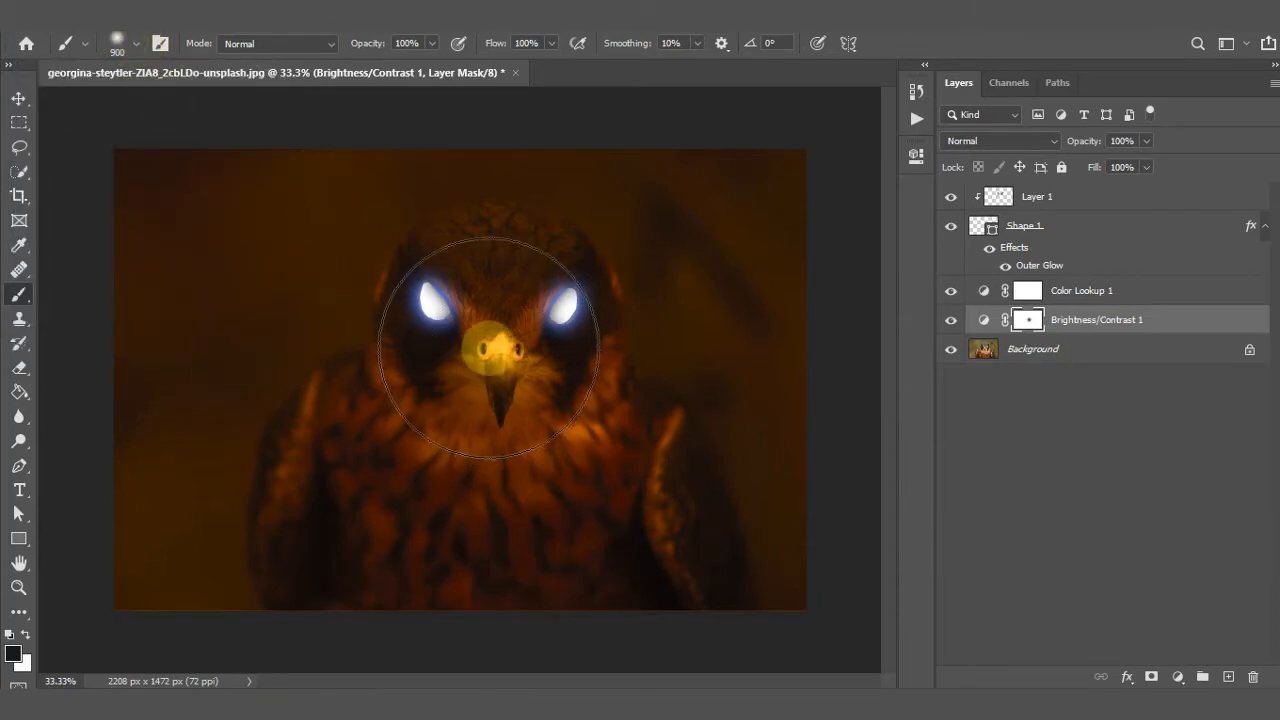
pyautogui.click(491, 352)
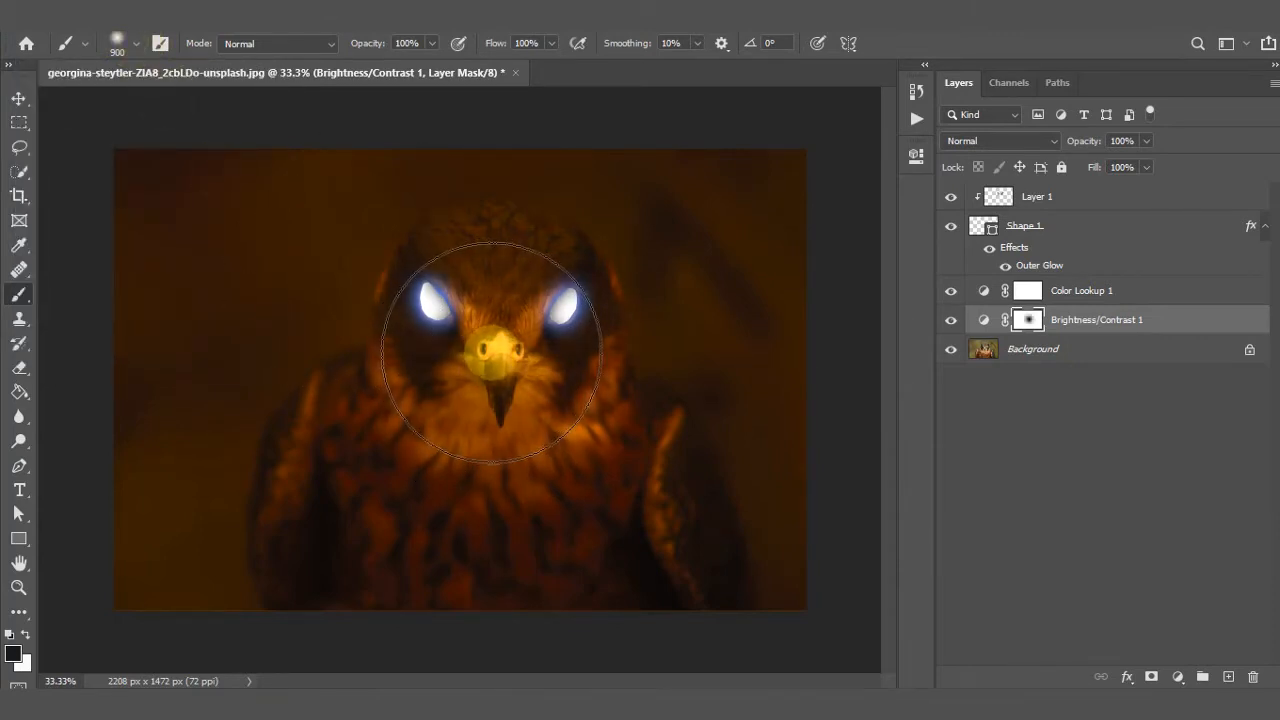
pyautogui.click(532, 490)
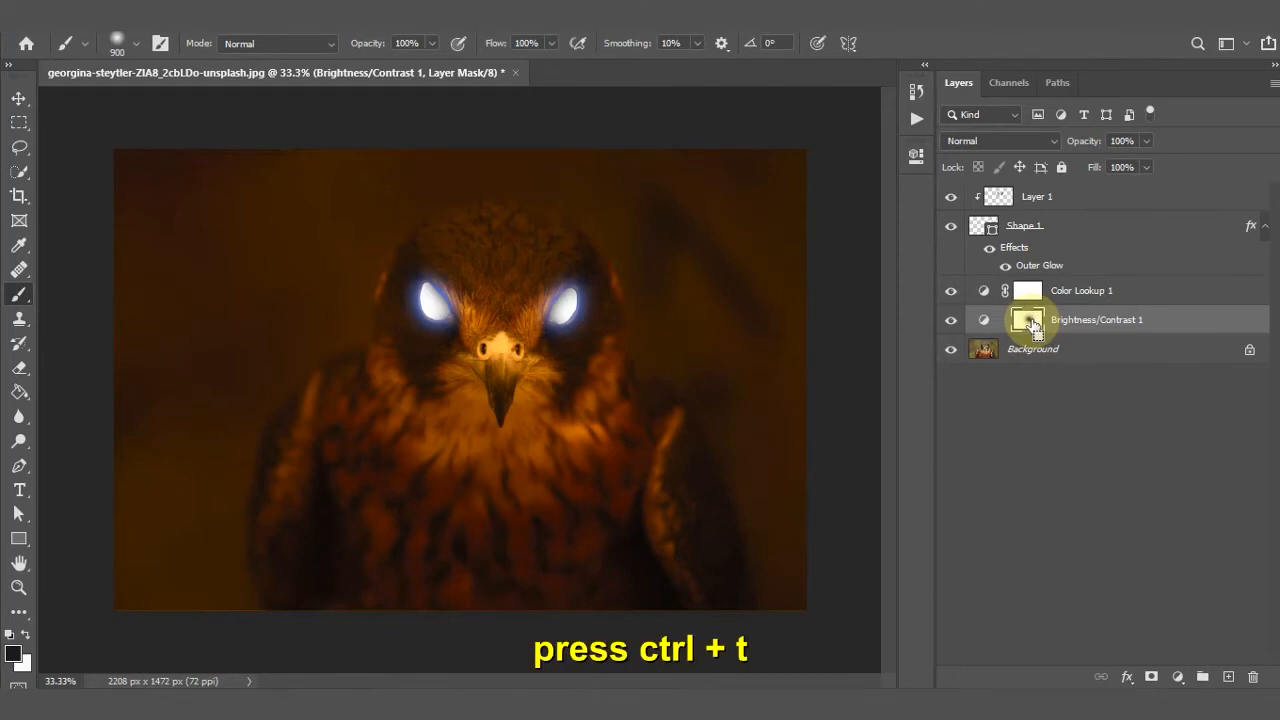
# - Scale up the painted spot on the Brightness/Contrast 1 mask so its soft light spreads past the canvas edges
pyautogui.hotkey('ctrl', 't')
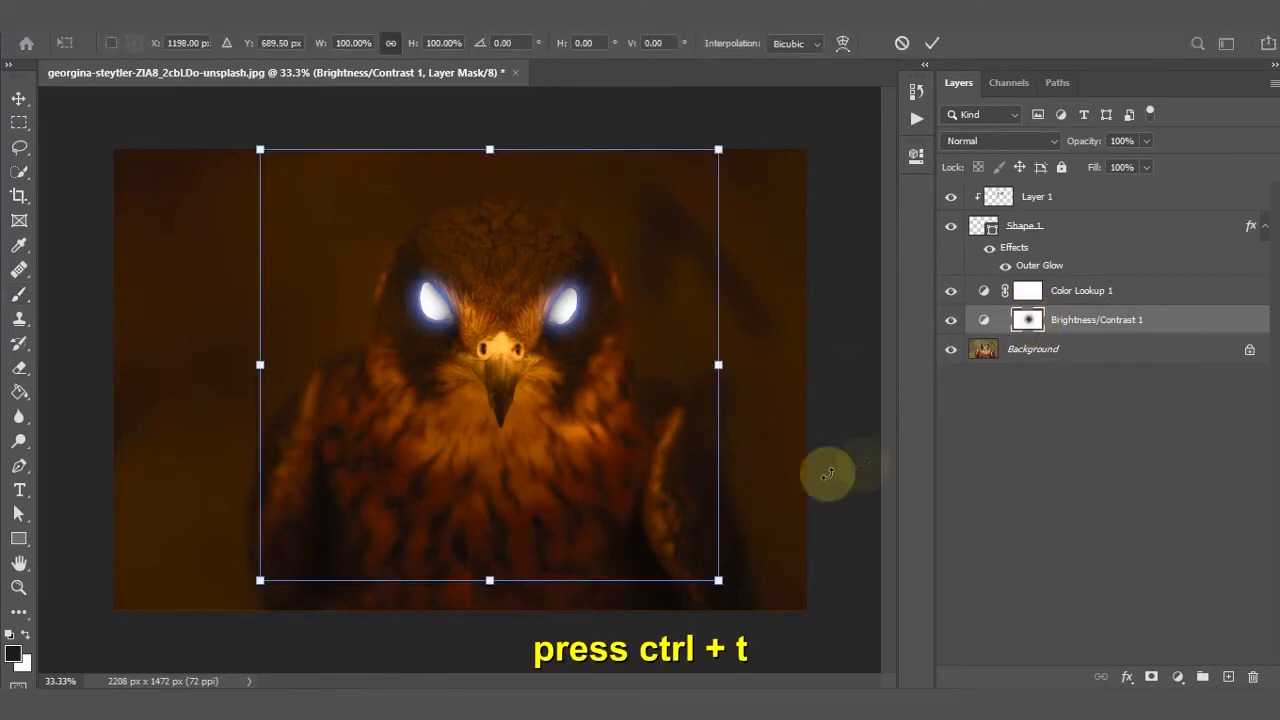
pyautogui.scroll(-2, 757, 566)
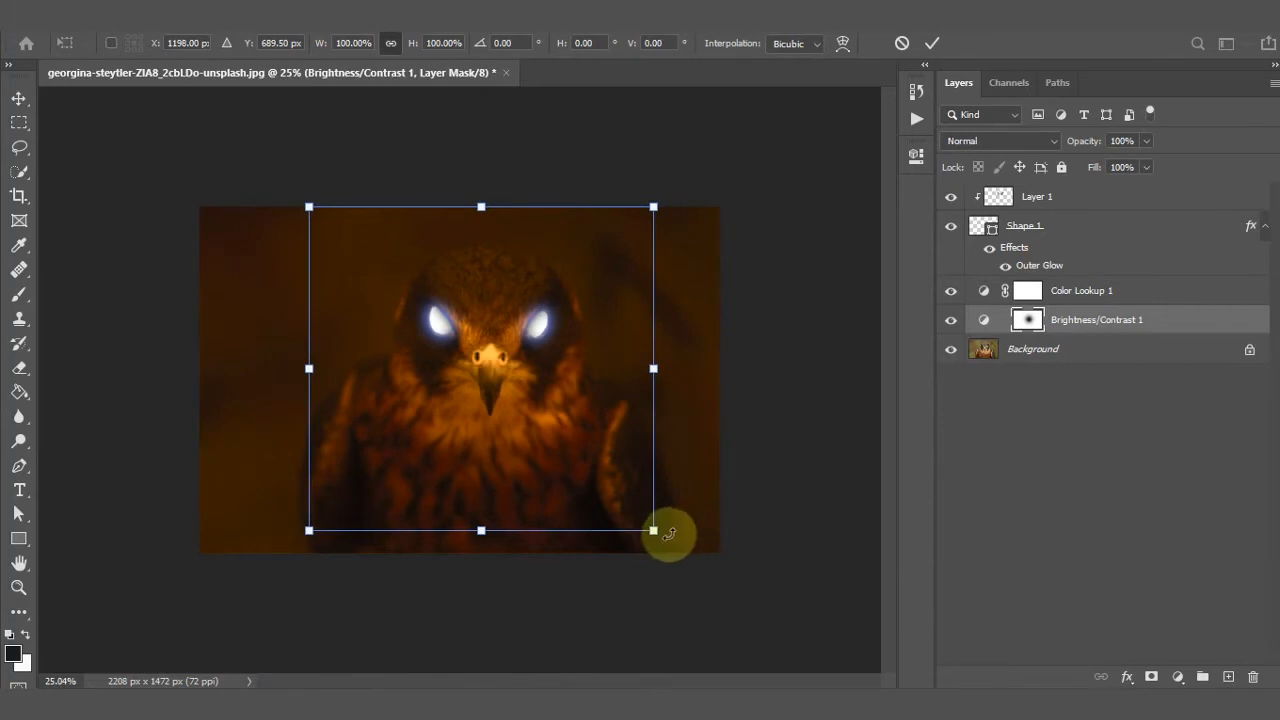
pyautogui.moveTo(653, 531); pyautogui.dragTo(782, 652)
pyautogui.moveTo(309, 206); pyautogui.dragTo(175, 142)
pyautogui.scroll(-1, 543, 514)
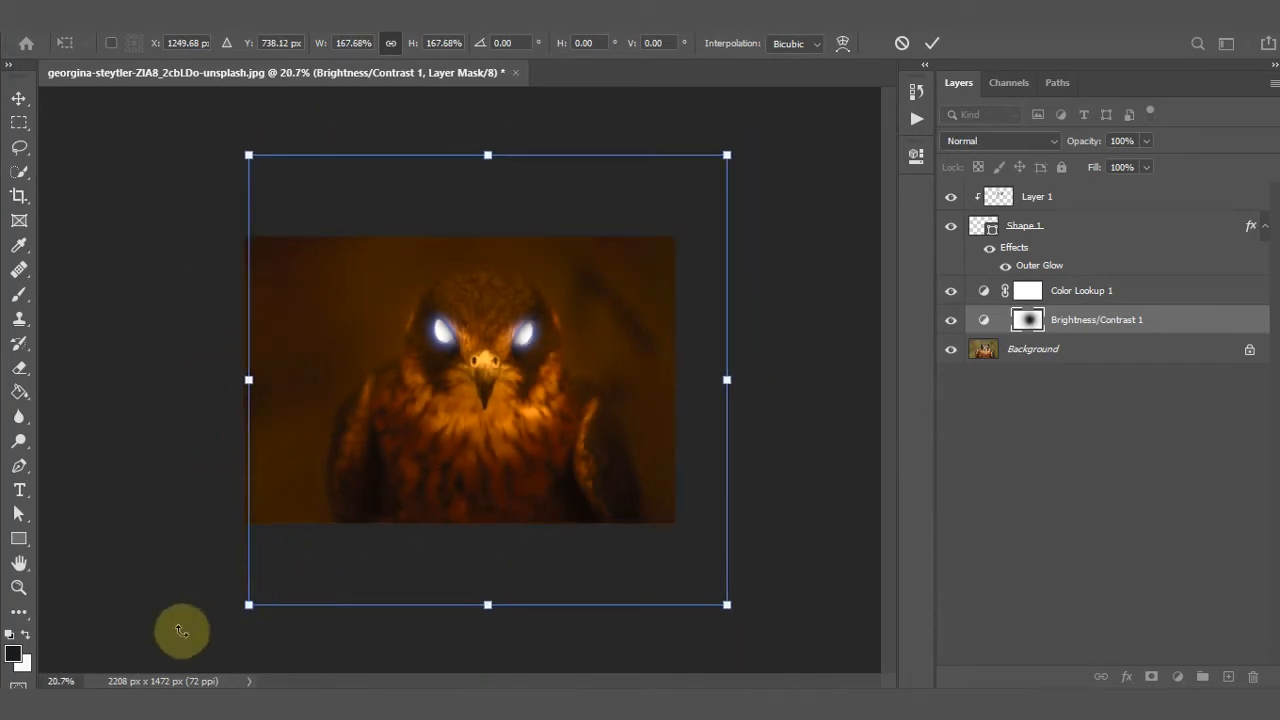
pyautogui.moveTo(249, 606); pyautogui.dragTo(181, 666)
pyautogui.moveTo(729, 156)
pyautogui.mouseDown()
pyautogui.moveTo(760, 134)
pyautogui.moveTo(737, 145)
pyautogui.mouseUp()
pyautogui.moveTo(689, 183)
pyautogui.mouseDown()
pyautogui.moveTo(709, 171)
pyautogui.moveTo(713, 186)
pyautogui.mouseUp()
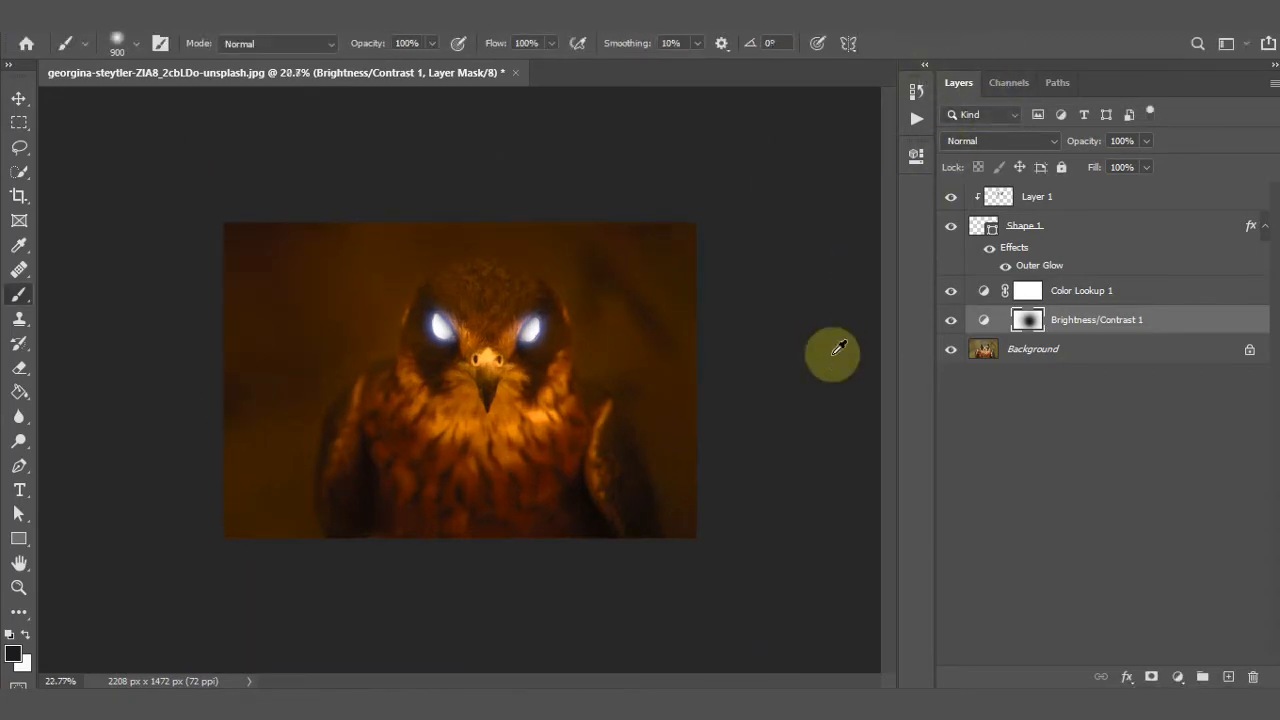
pyautogui.keyDown('alt'); pyautogui.scroll(1, 838, 348); pyautogui.keyUp('alt')
pyautogui.scroll(1, 832, 354)
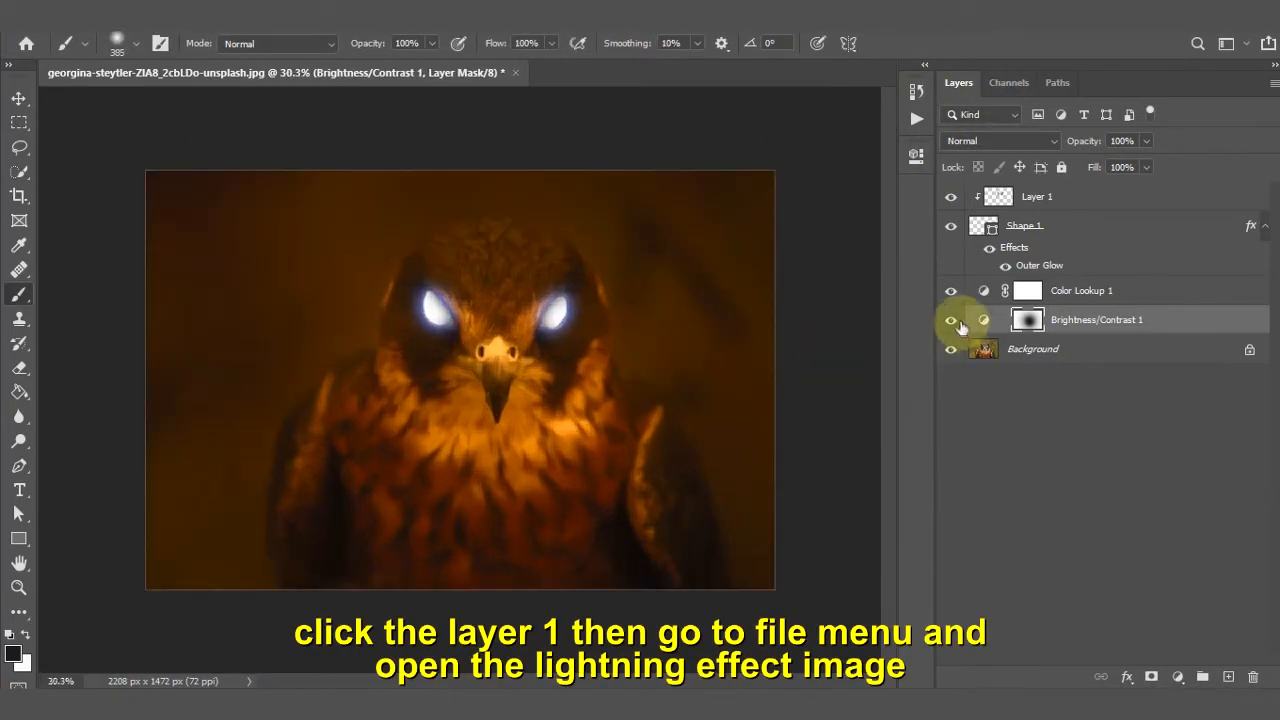
# - Open the lightning image branimir-balogovic-v501xq7qPal-unsplash.jpg from Downloads and copy it into the falcon document above Layer 1
pyautogui.click(1066, 201)
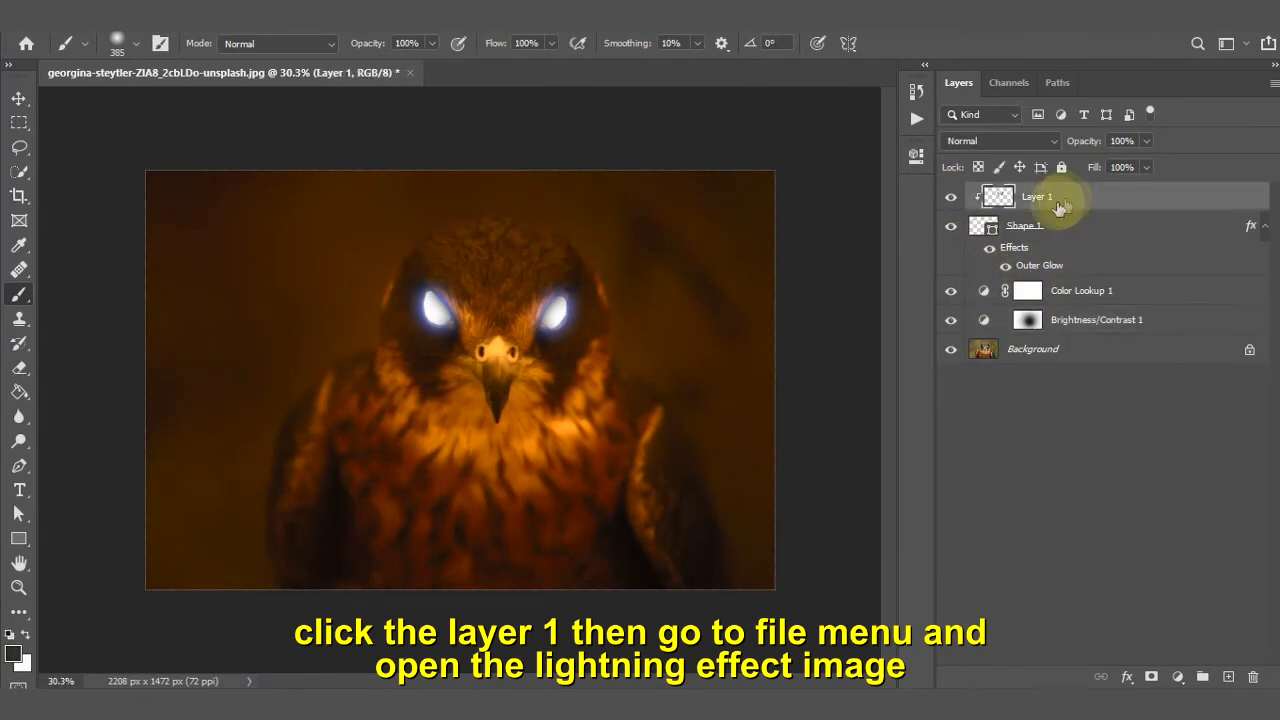
pyautogui.click(36, 28)
pyautogui.click(64, 52)
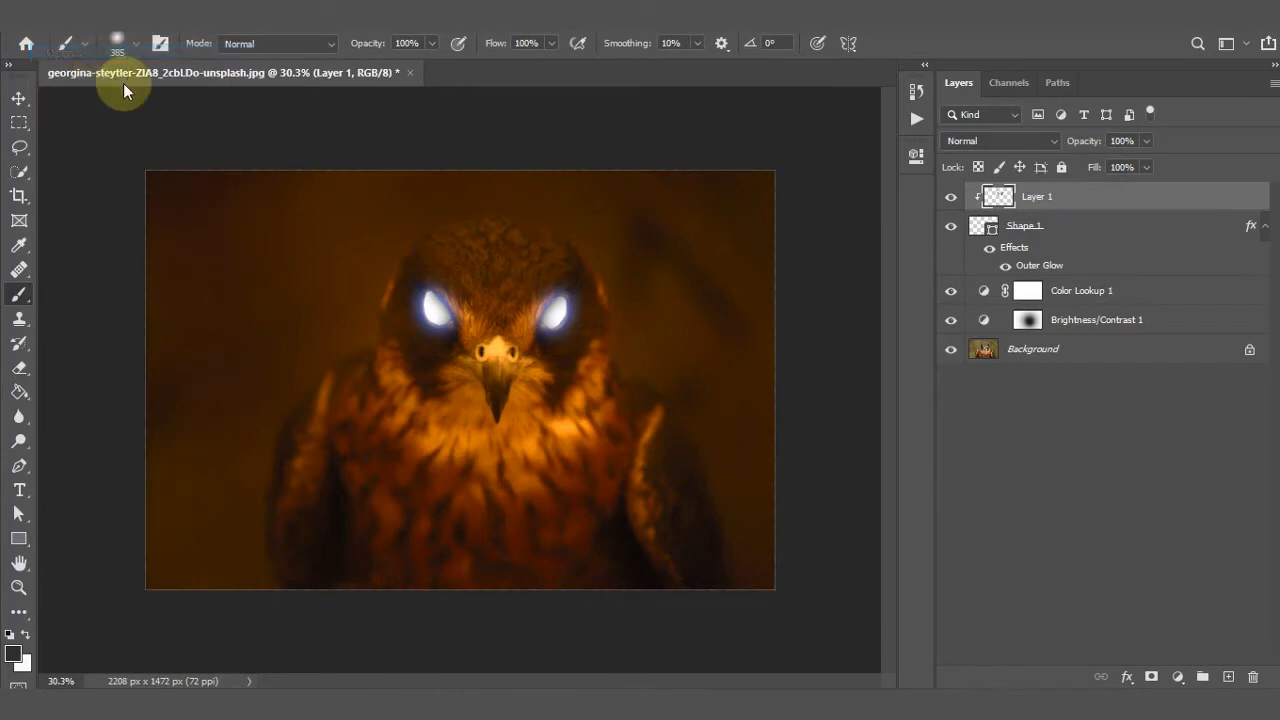
pyautogui.click(530, 235)
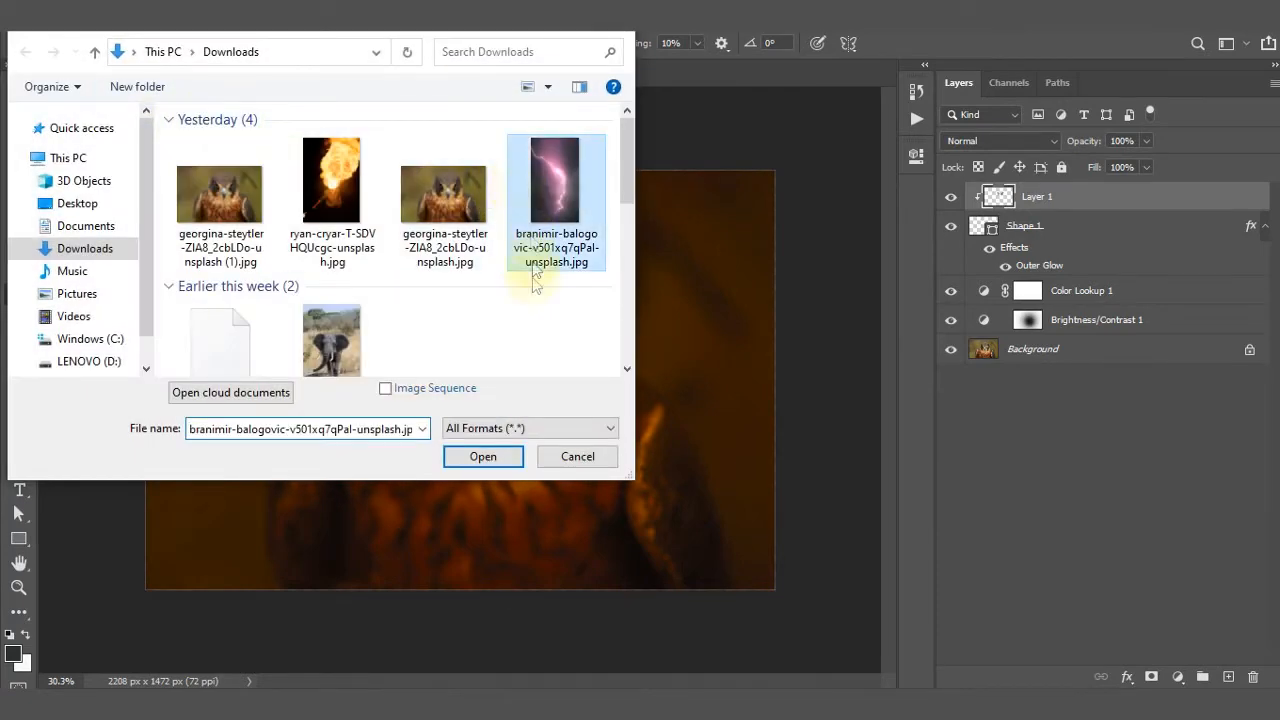
pyautogui.click(495, 451)
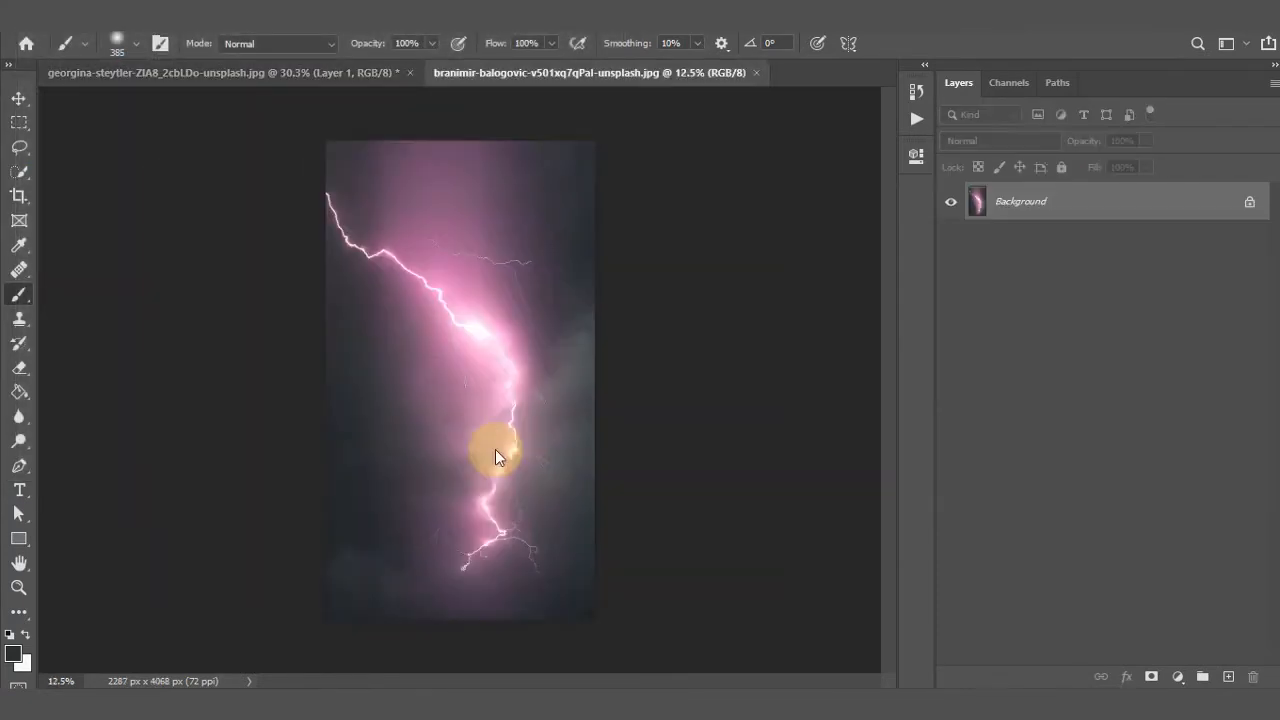
pyautogui.moveTo(1080, 204); pyautogui.dragTo(557, 370)
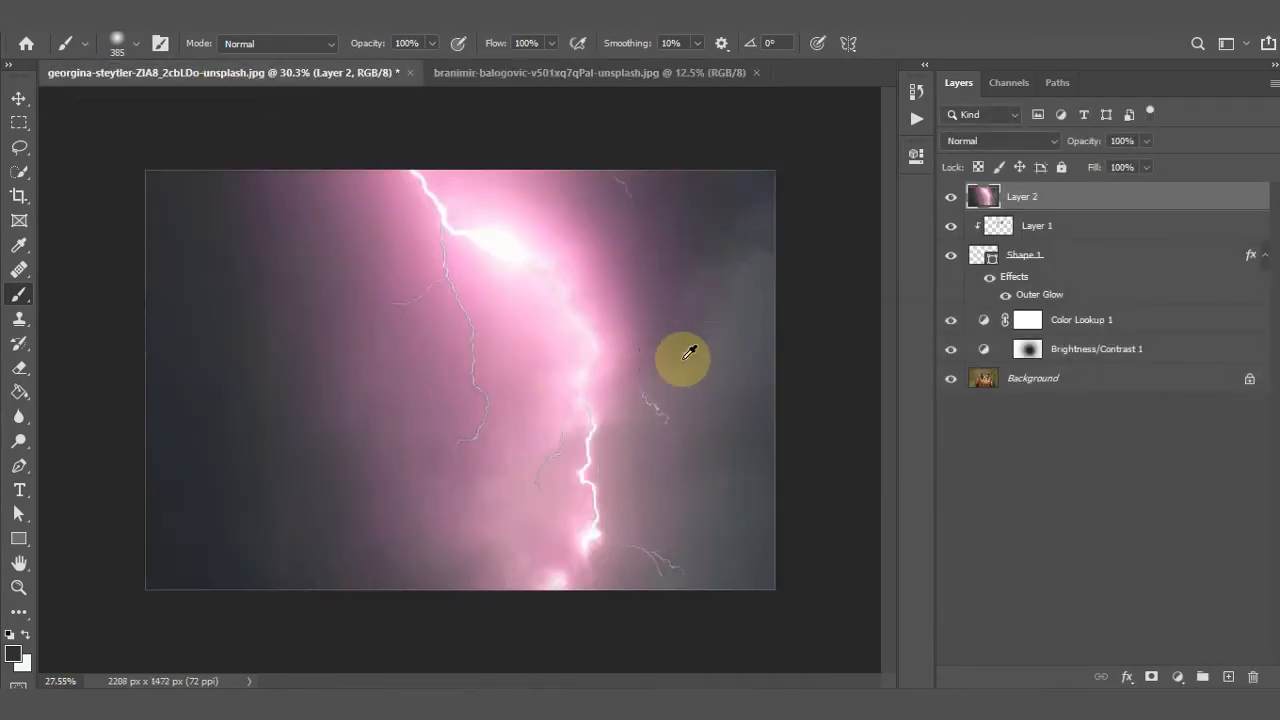
# - Set the blend mode of the lightning on Layer 2 to Hard Light
pyautogui.hotkey('ctrl', '-')
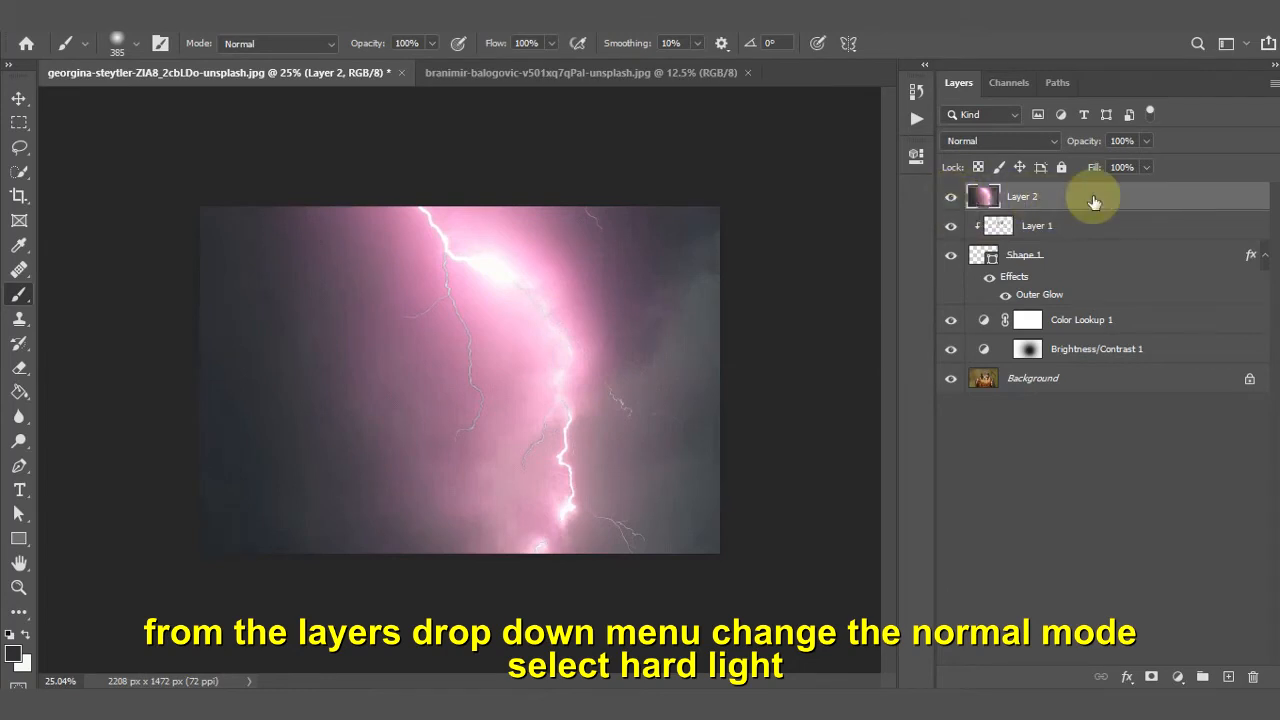
pyautogui.click(1057, 140)
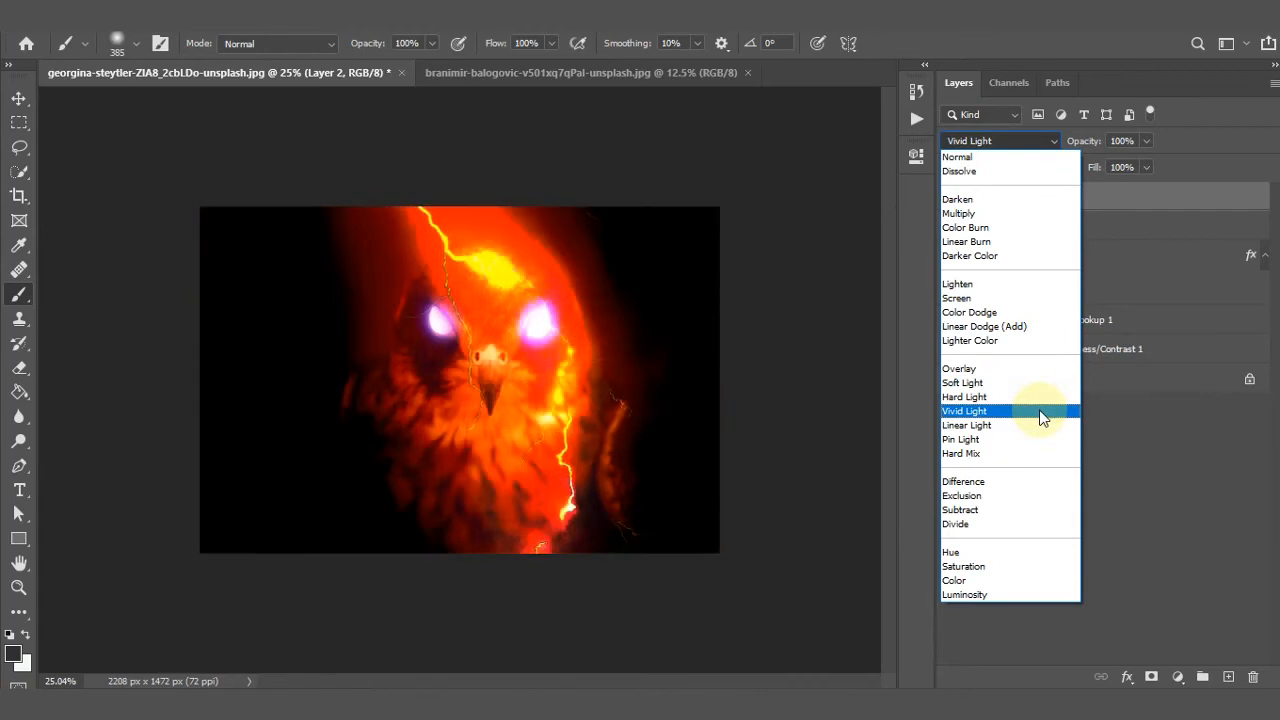
pyautogui.click(1035, 397)
# - Rotate, shrink and move the Layer 2 lightning so its bolt rises from the falcon's right-hand eye toward the upper right of the image
pyautogui.hotkey('ctrl', 't')
pyautogui.scroll(3, 763, 344)
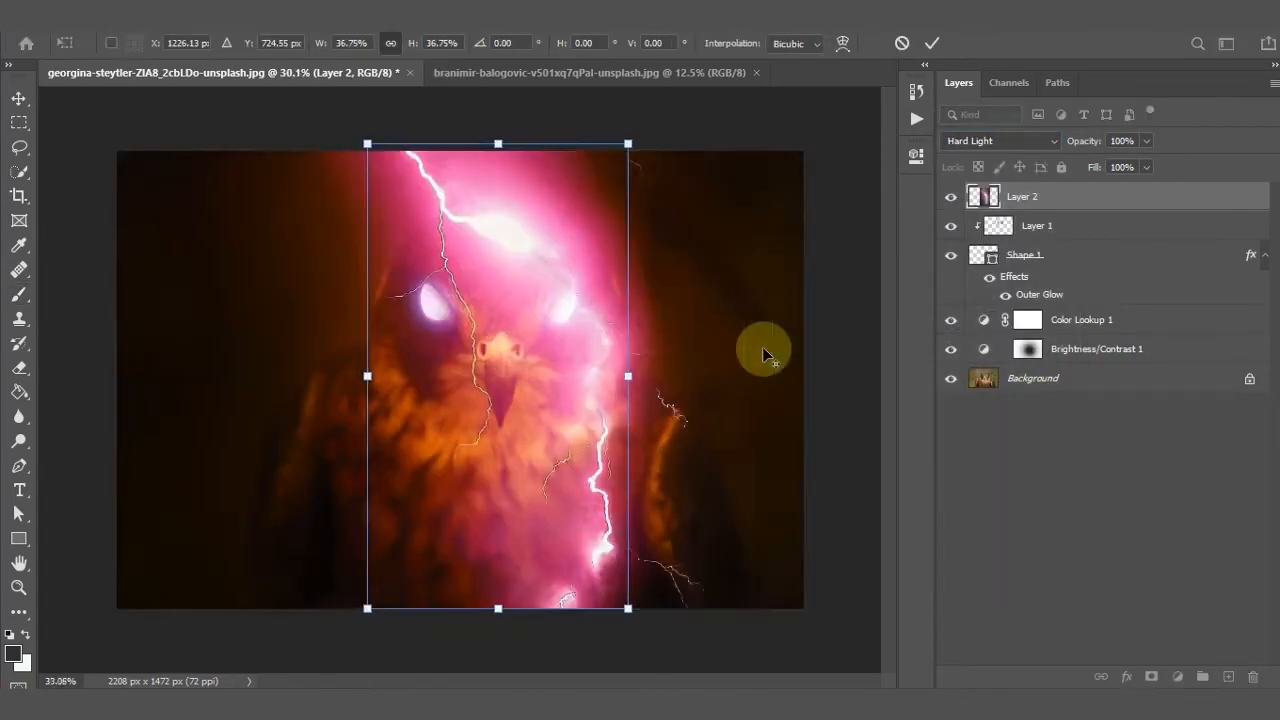
pyautogui.scroll(-1, 763, 344)
pyautogui.moveTo(391, 157); pyautogui.dragTo(740, 240)
pyautogui.moveTo(574, 438); pyautogui.dragTo(597, 352)
pyautogui.moveTo(790, 157); pyautogui.dragTo(751, 123)
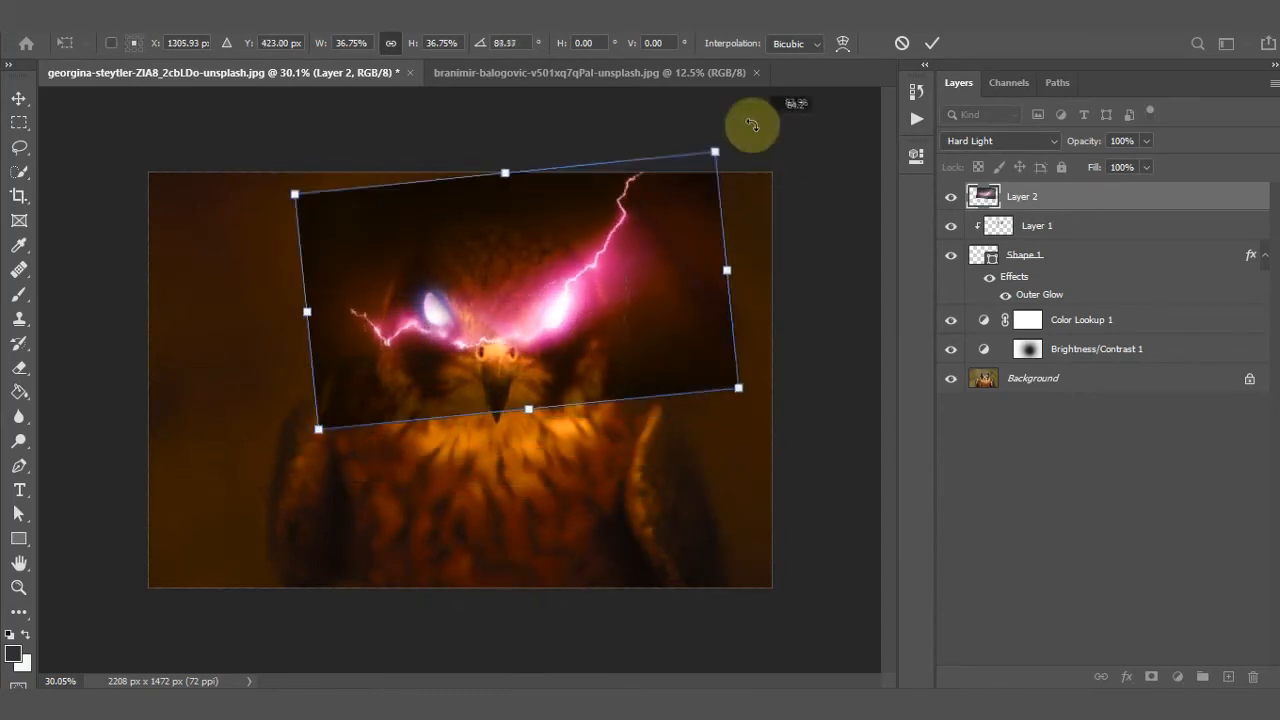
pyautogui.moveTo(690, 200); pyautogui.dragTo(686, 203)
pyautogui.moveTo(320, 434); pyautogui.dragTo(348, 413)
pyautogui.moveTo(650, 261)
pyautogui.mouseDown()
pyautogui.moveTo(637, 256)
pyautogui.moveTo(647, 245)
pyautogui.mouseUp()
pyautogui.moveTo(693, 149); pyautogui.dragTo(679, 161)
pyautogui.moveTo(621, 305); pyautogui.dragTo(576, 306)
pyautogui.press('Return')
# - Adjust Layer 2's Blend If range for the underlying layer's highlights so the bright eyes show through the lightning
pyautogui.rightClick(1112, 196)
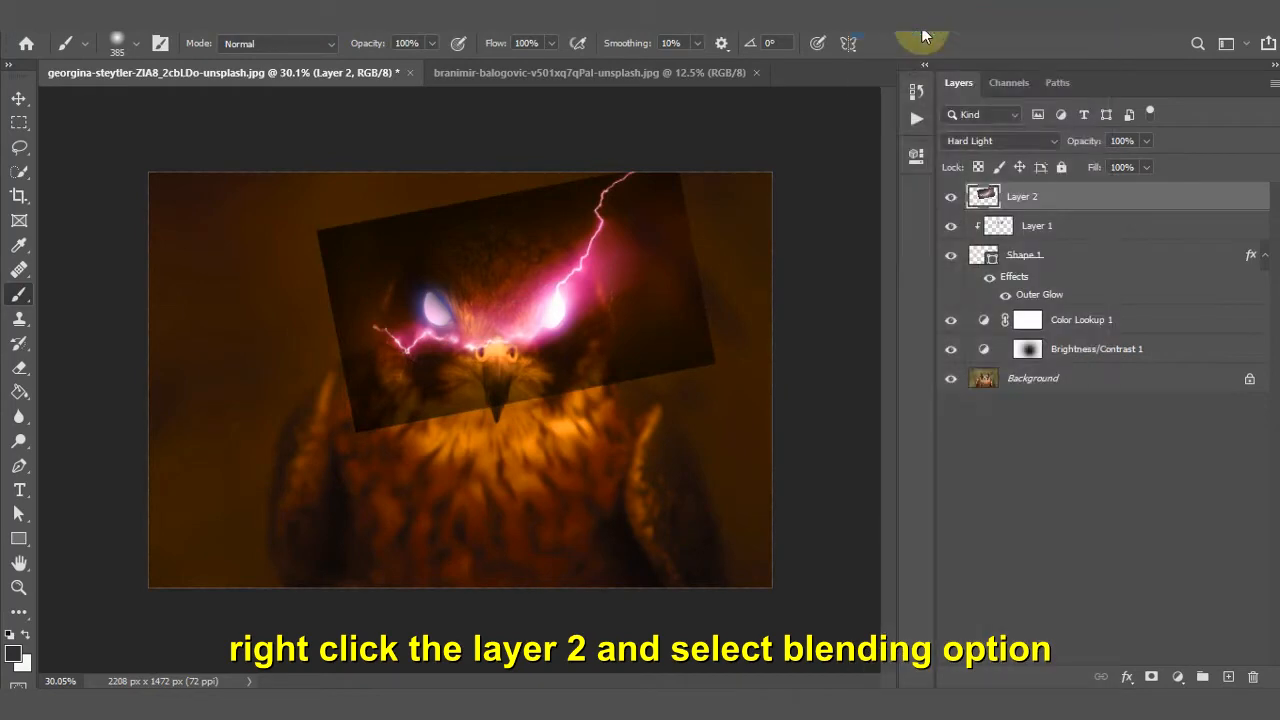
pyautogui.click(914, 36)
pyautogui.moveTo(1228, 403); pyautogui.dragTo(1119, 408)
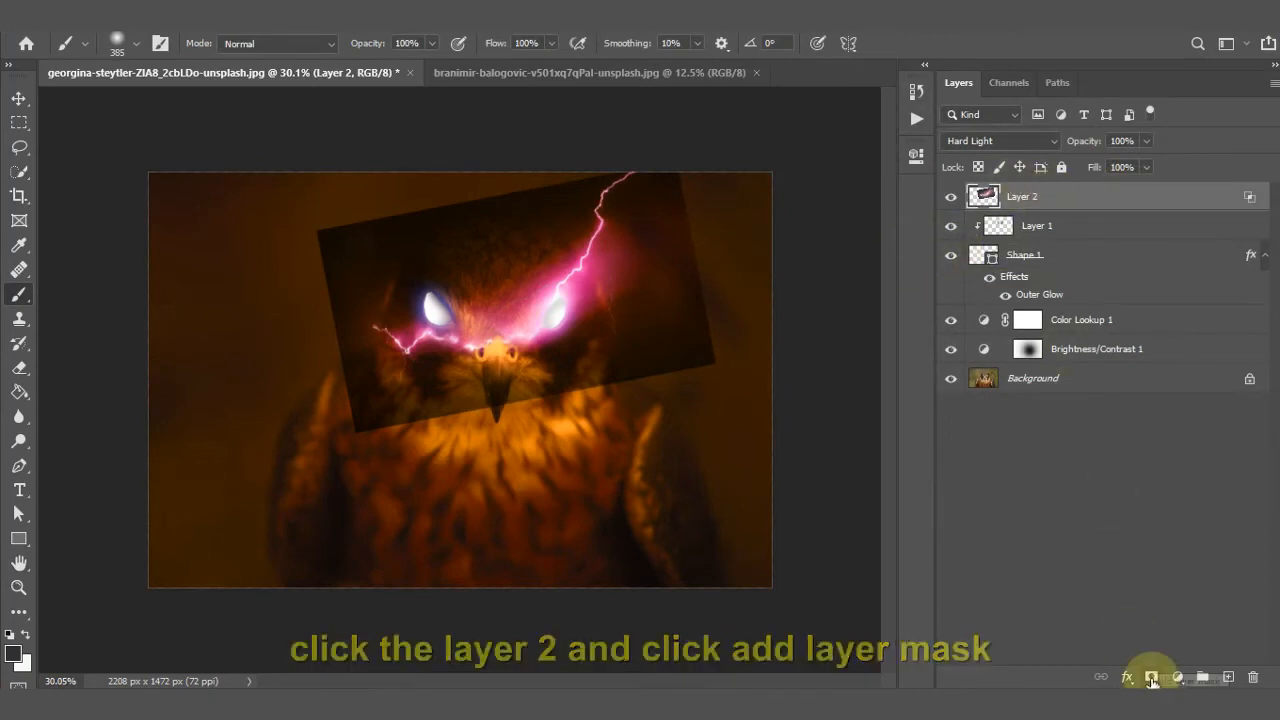
# - Add a mask to Layer 2 and paint out everything around the bolt with a 322 px soft round brush at 60% opacity
pyautogui.click(1151, 677)
pyautogui.rightClick(18, 294)
pyautogui.click(82, 298)
pyautogui.click(127, 46)
pyautogui.moveTo(205, 102); pyautogui.dragTo(200, 104)
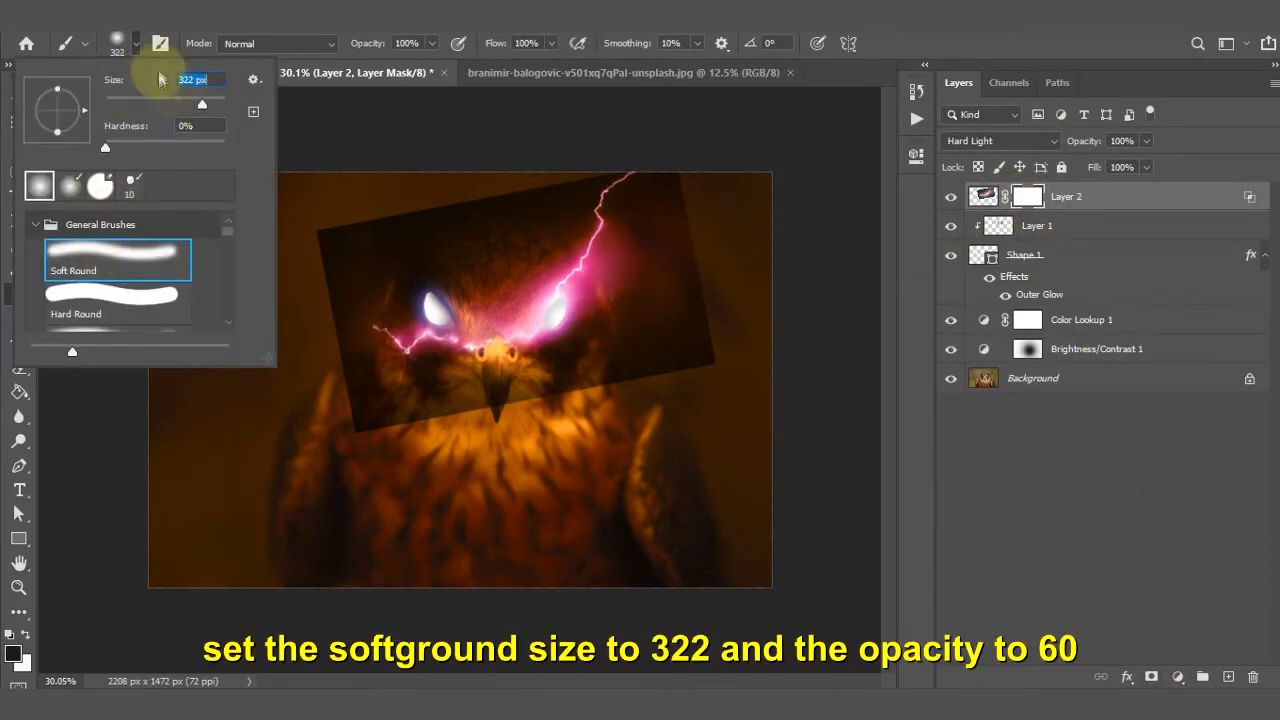
pyautogui.click(127, 46)
pyautogui.moveTo(372, 43); pyautogui.dragTo(332, 45)
pyautogui.moveTo(354, 180)
pyautogui.mouseDown()
pyautogui.moveTo(352, 372)
pyautogui.moveTo(369, 485)
pyautogui.moveTo(630, 367)
pyautogui.moveTo(399, 348)
pyautogui.moveTo(509, 271)
pyautogui.moveTo(531, 375)
pyautogui.mouseUp()
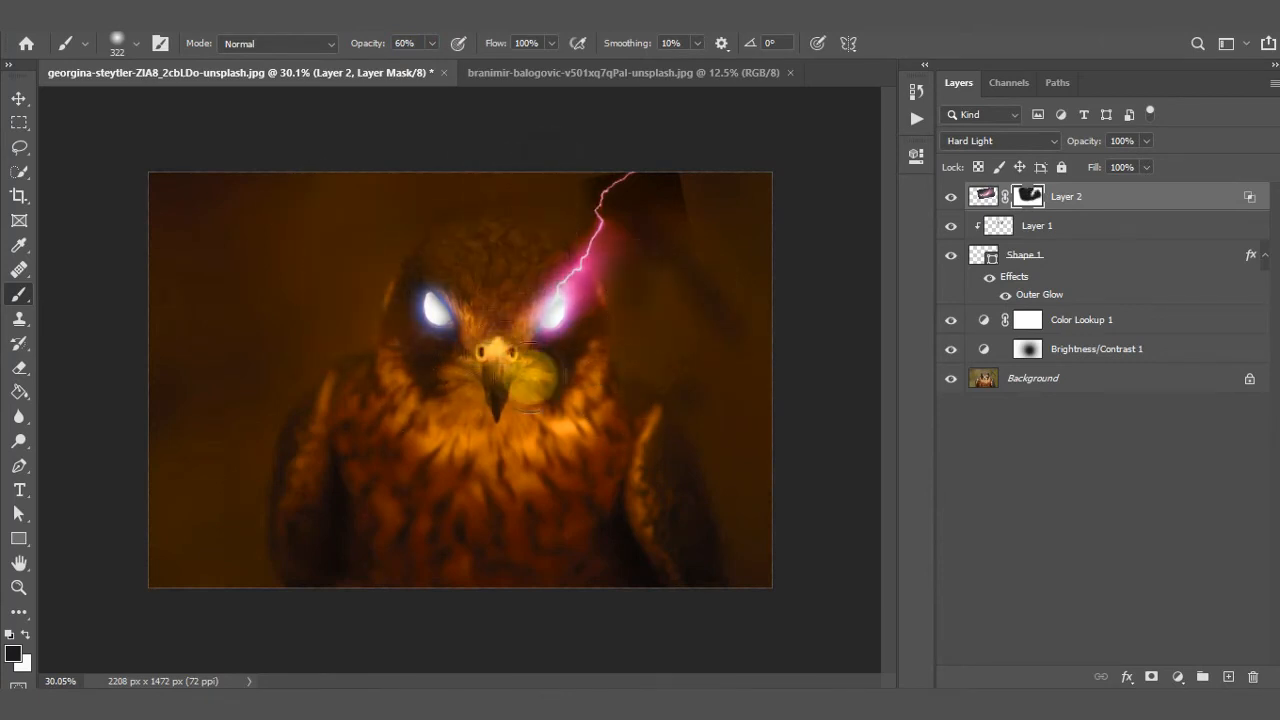
pyautogui.scroll(3, 526, 365)
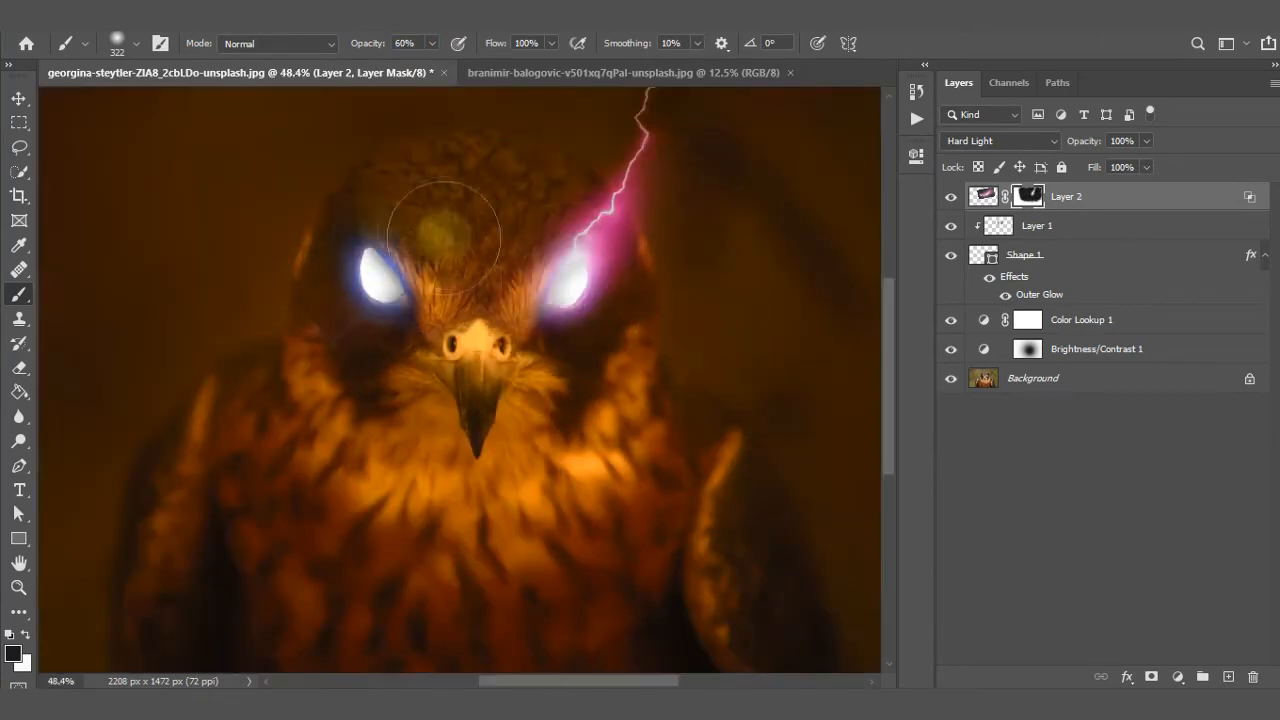
pyautogui.scroll(-3, 648, 293)
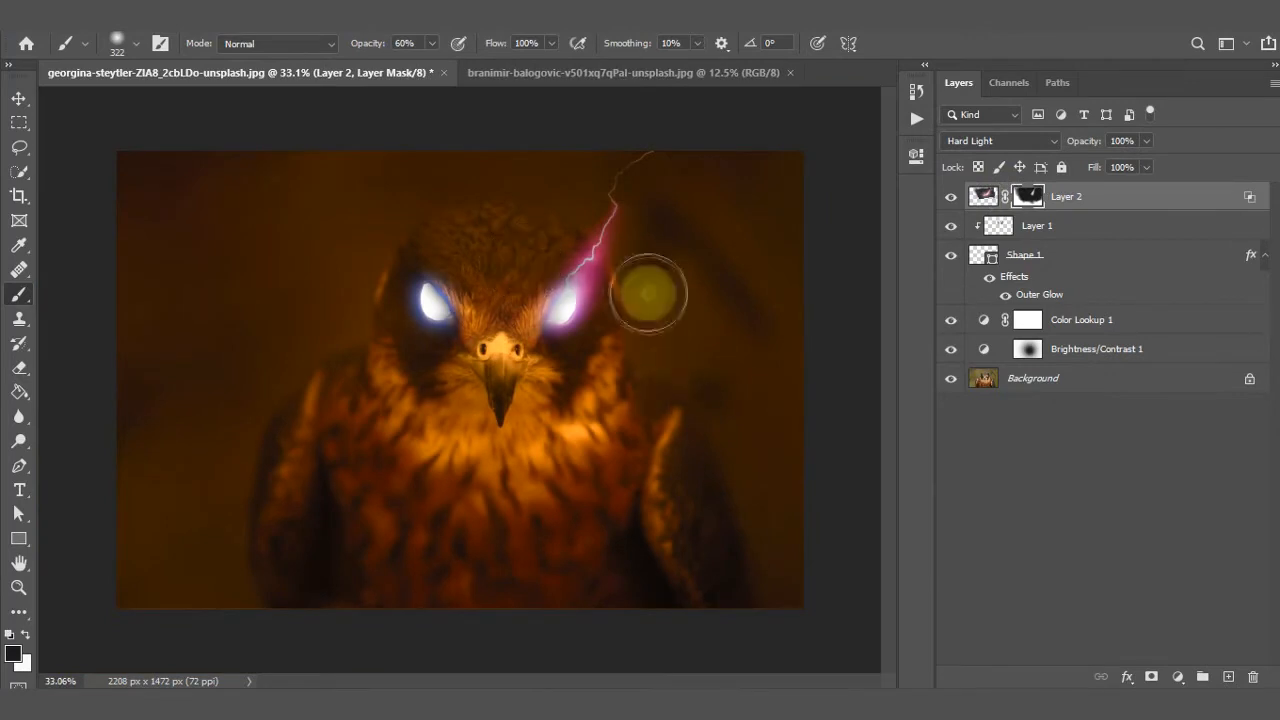
pyautogui.scroll(1, 474, 387)
# - Rotate the masked lightning on Layer 2 about 9° clockwise and reposition it so the bolt starts at the right-hand eye
pyautogui.click(975, 197)
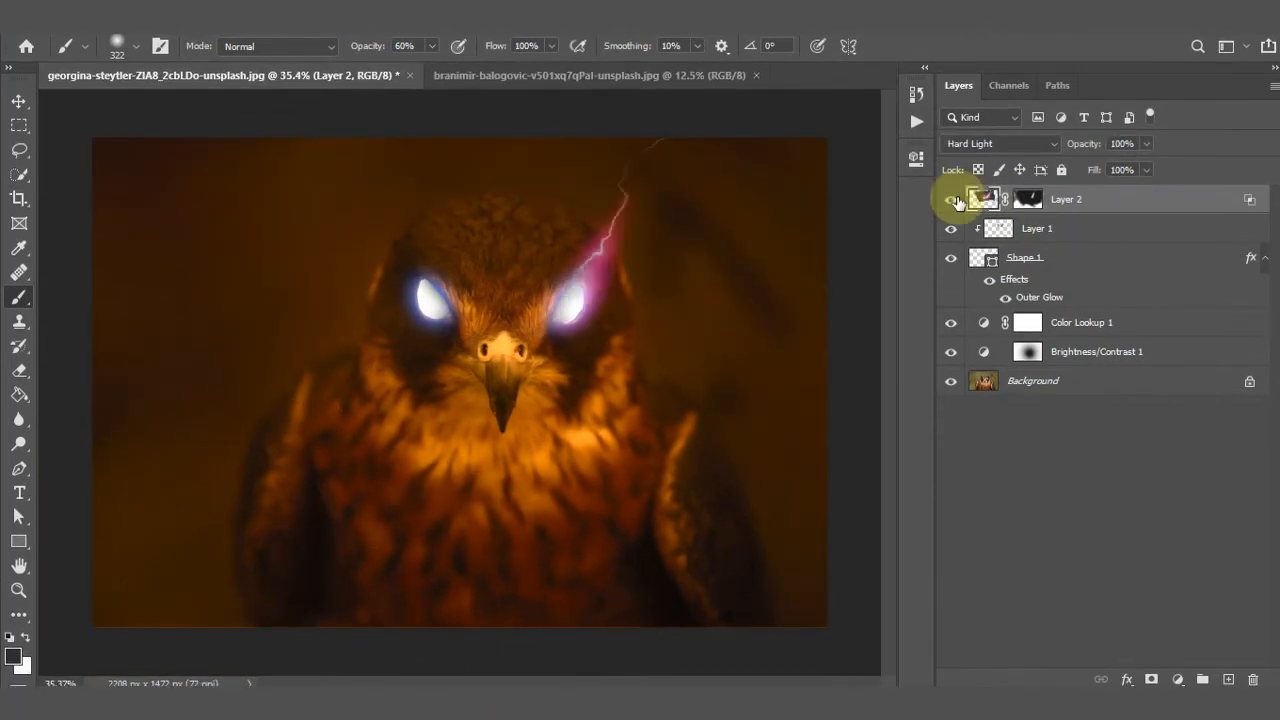
pyautogui.hotkey('ctrl', 't')
pyautogui.moveTo(820, 110); pyautogui.dragTo(857, 149)
pyautogui.moveTo(766, 271); pyautogui.dragTo(769, 268)
pyautogui.moveTo(842, 133)
pyautogui.mouseDown()
pyautogui.moveTo(862, 151)
pyautogui.moveTo(848, 132)
pyautogui.mouseUp()
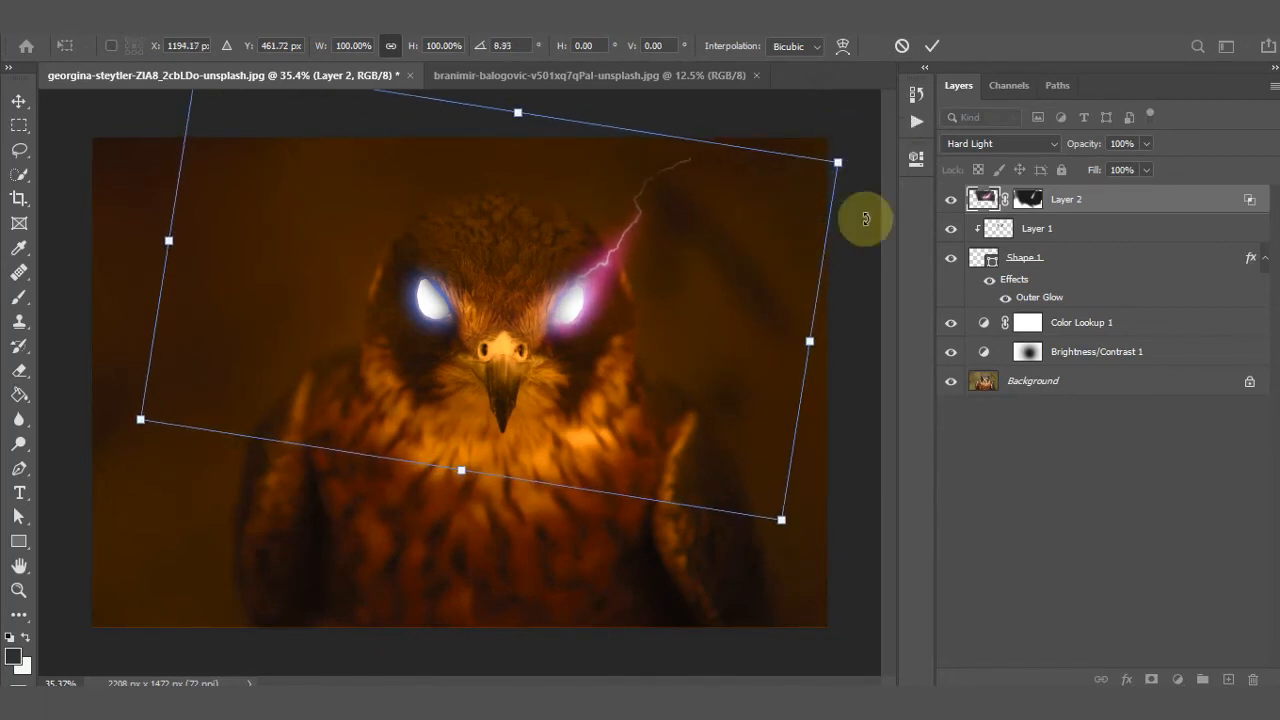
pyautogui.click(931, 45)
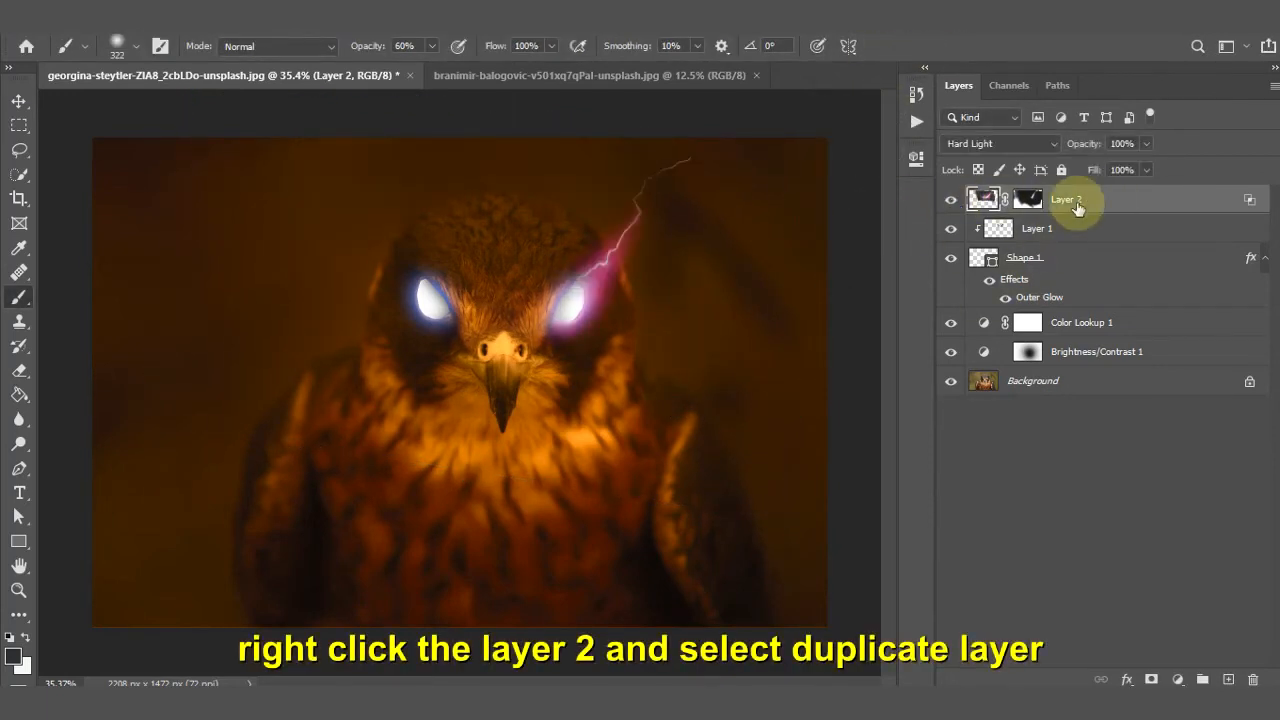
# - Duplicate the masked lightning layer, Layer 2, keeping the default copy name
pyautogui.rightClick(1119, 200)
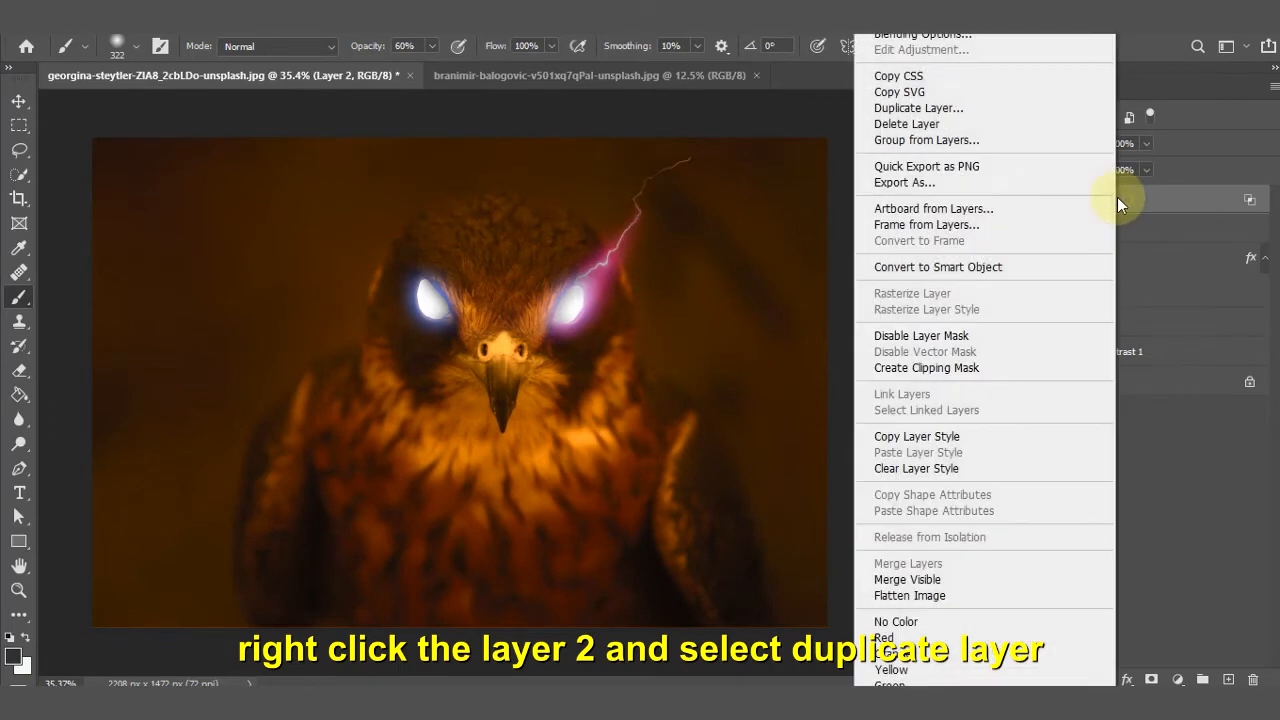
pyautogui.click(981, 110)
pyautogui.click(797, 187)
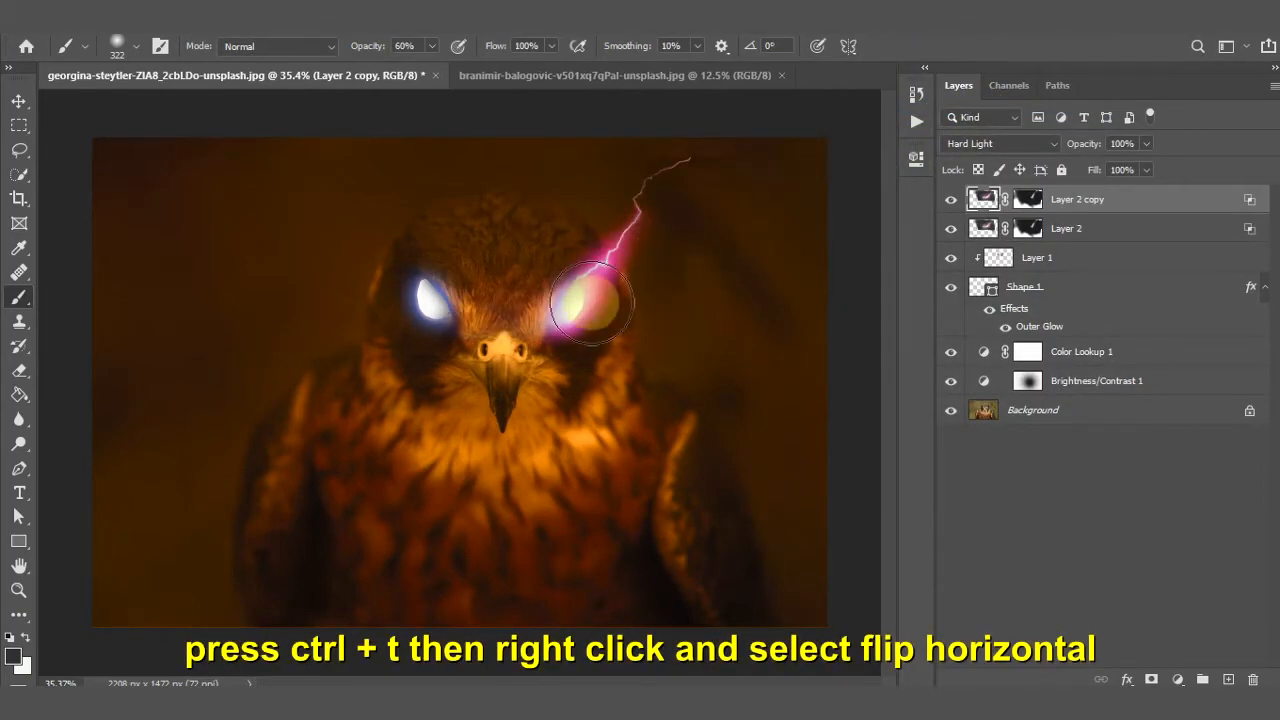
# - Flip Layer 2 copy horizontally, move its bolt onto the falcon's left-hand eye, and fade the bolt's upper tip on the mask
pyautogui.hotkey('ctrl', 't')
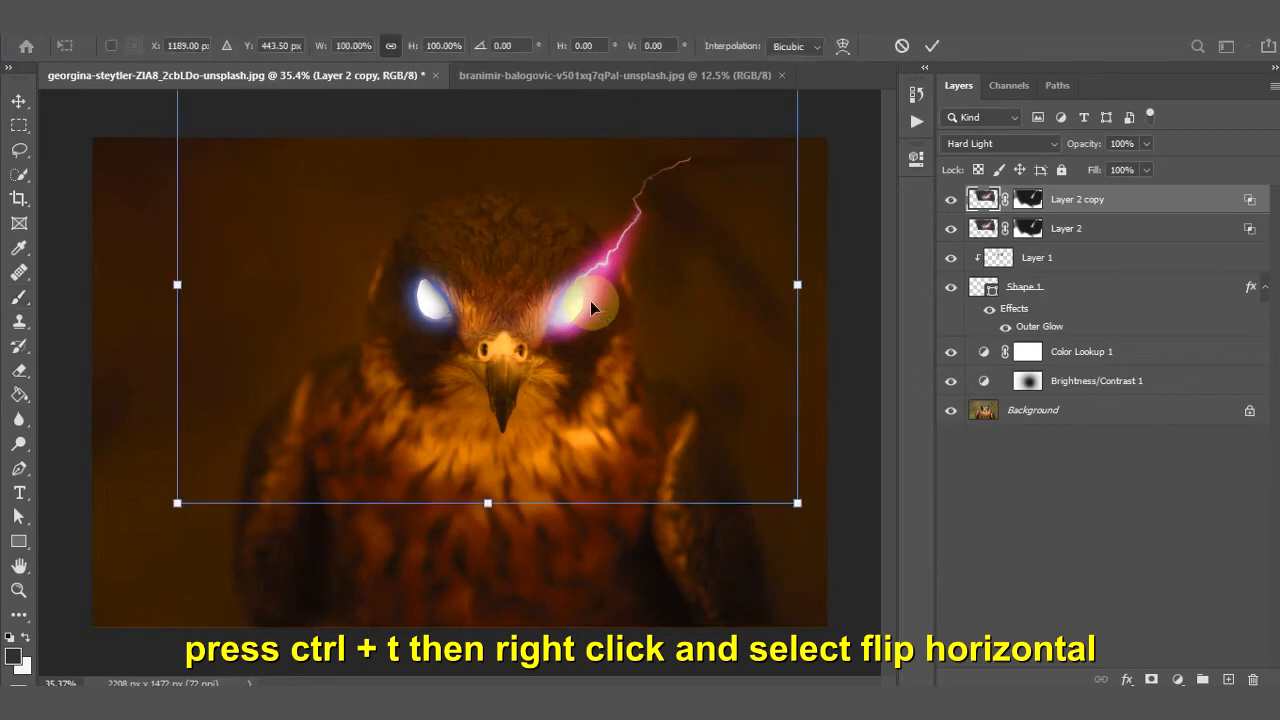
pyautogui.rightClick(765, 210)
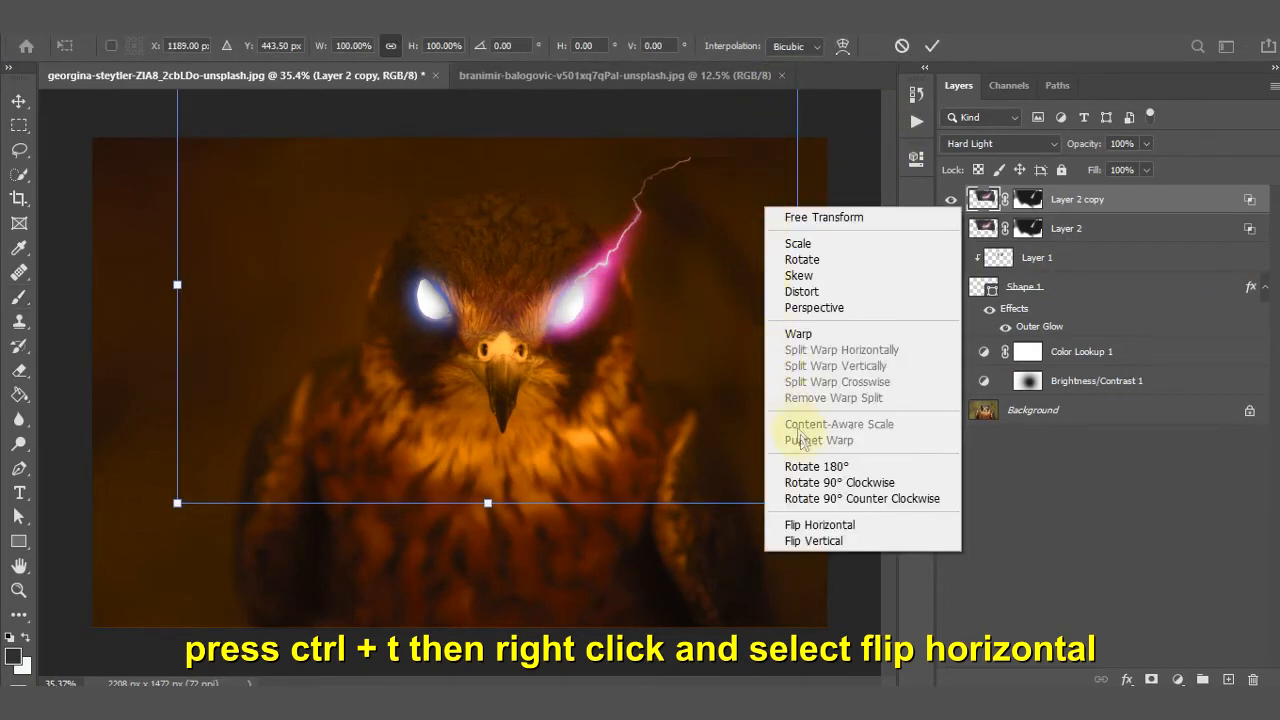
pyautogui.click(832, 525)
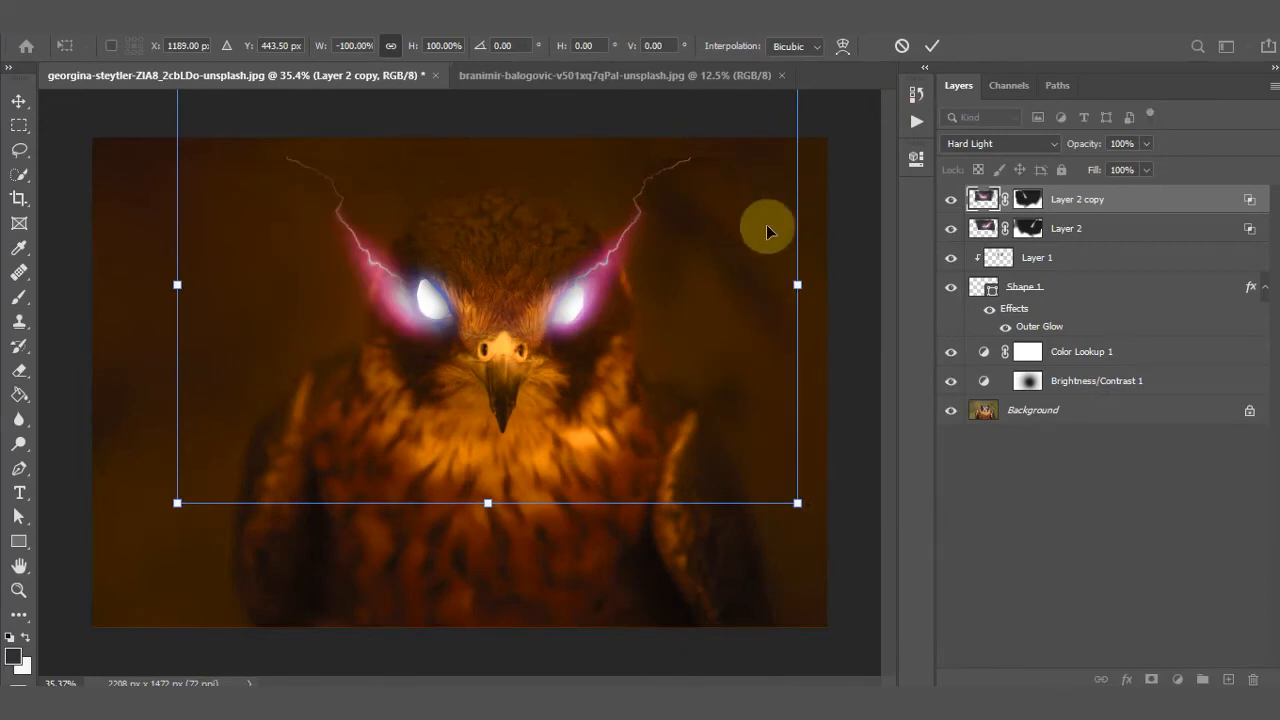
pyautogui.moveTo(725, 343); pyautogui.dragTo(730, 343)
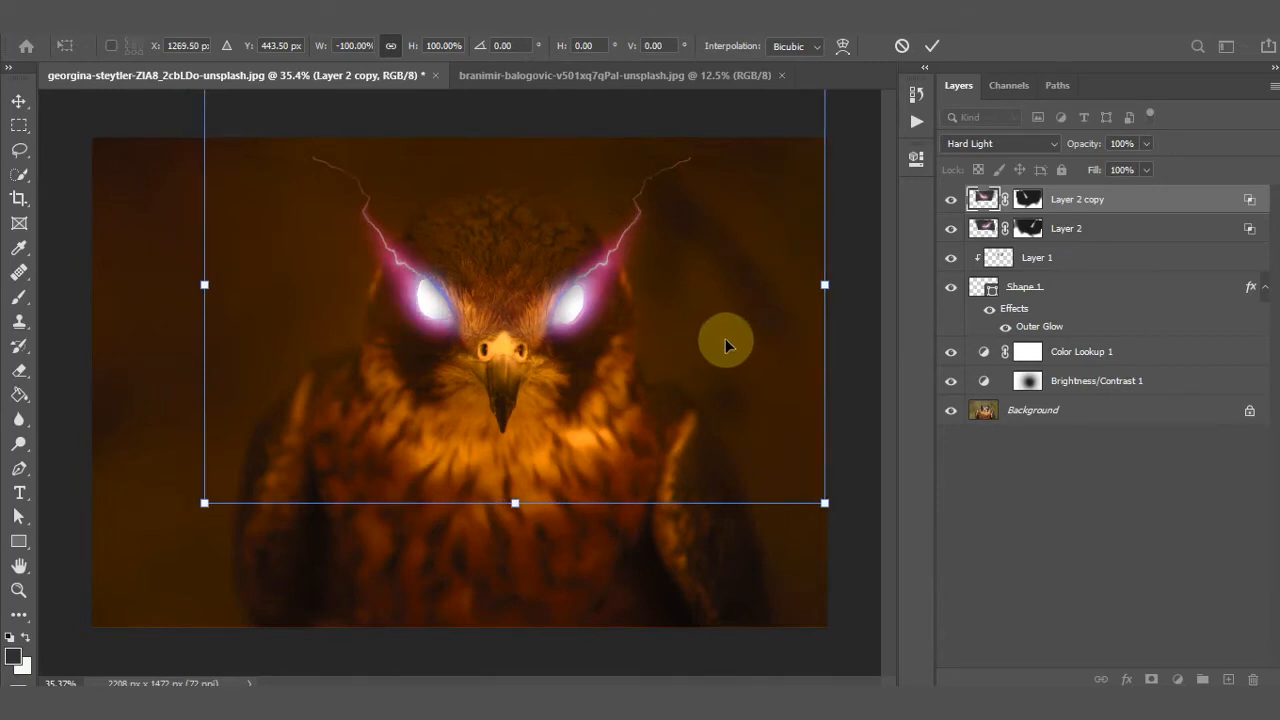
pyautogui.moveTo(726, 336); pyautogui.dragTo(704, 363)
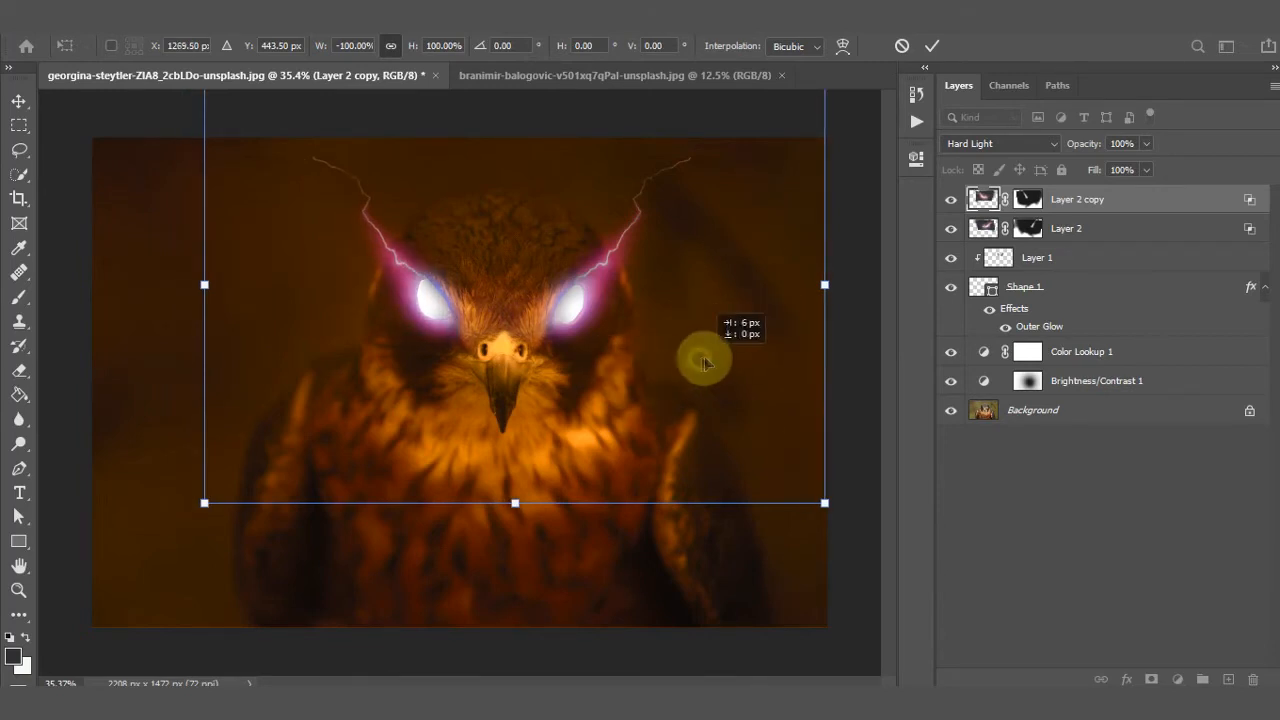
pyautogui.click(934, 47)
pyautogui.press('b')
pyautogui.click(1028, 199)
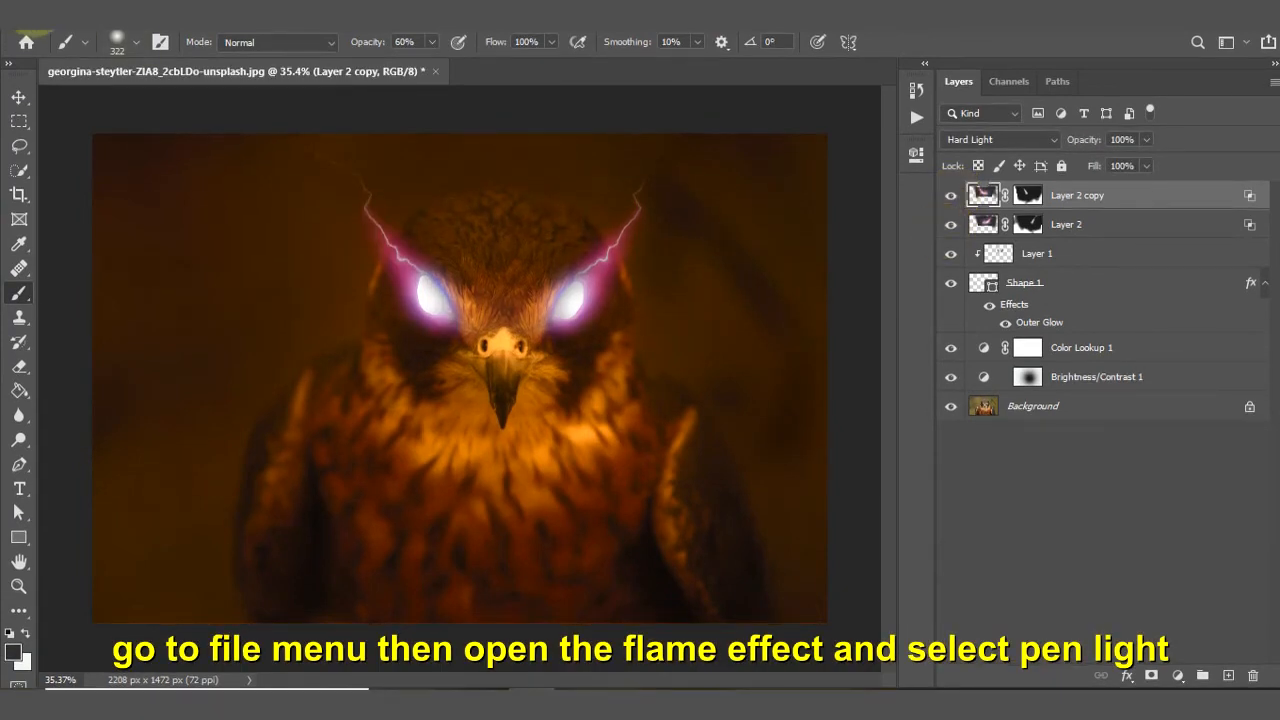
# - Open the fire-breather flame photo from the Downloads folder and bring it into the falcon document as a new layer
pyautogui.click(33, 24)
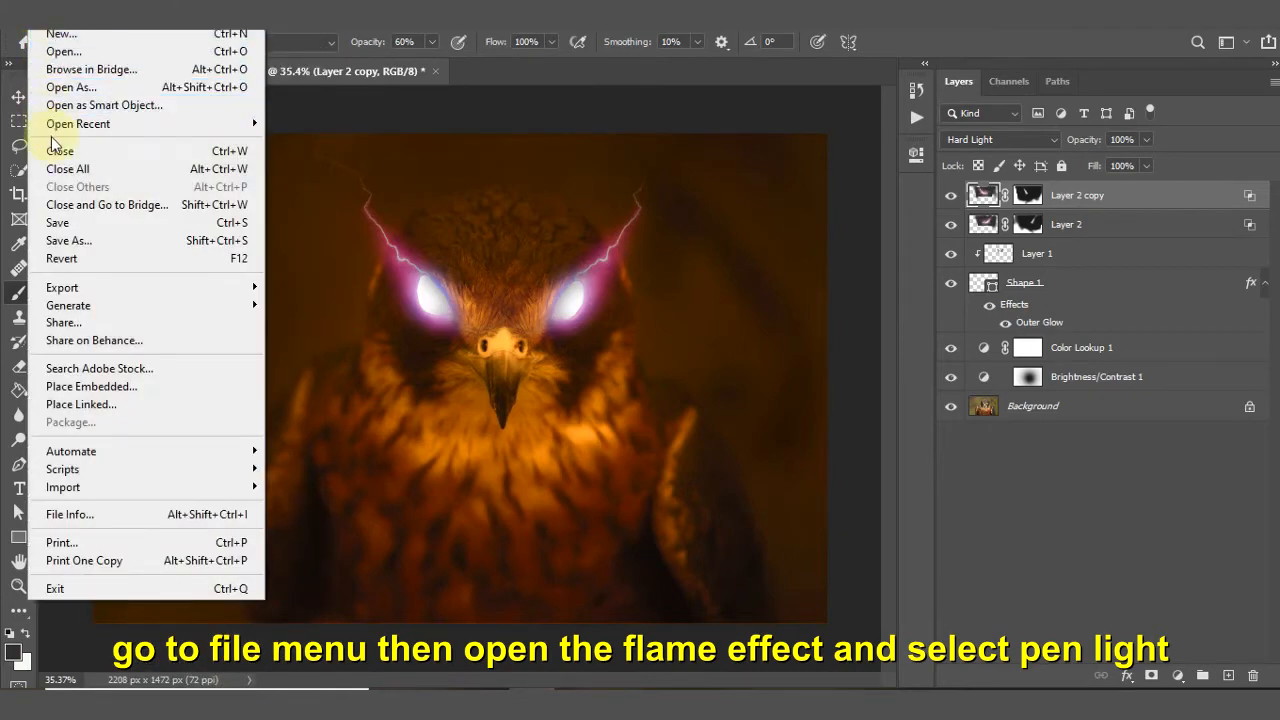
pyautogui.click(62, 51)
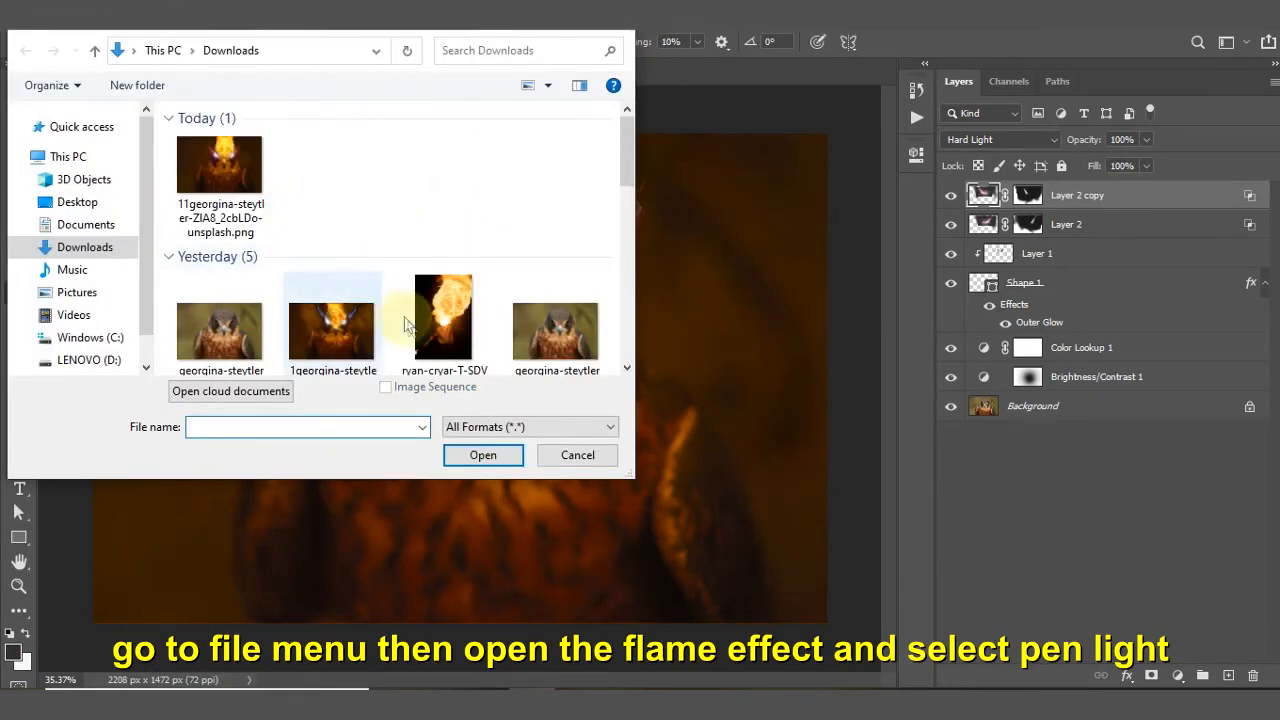
pyautogui.click(436, 321)
pyautogui.click(483, 455)
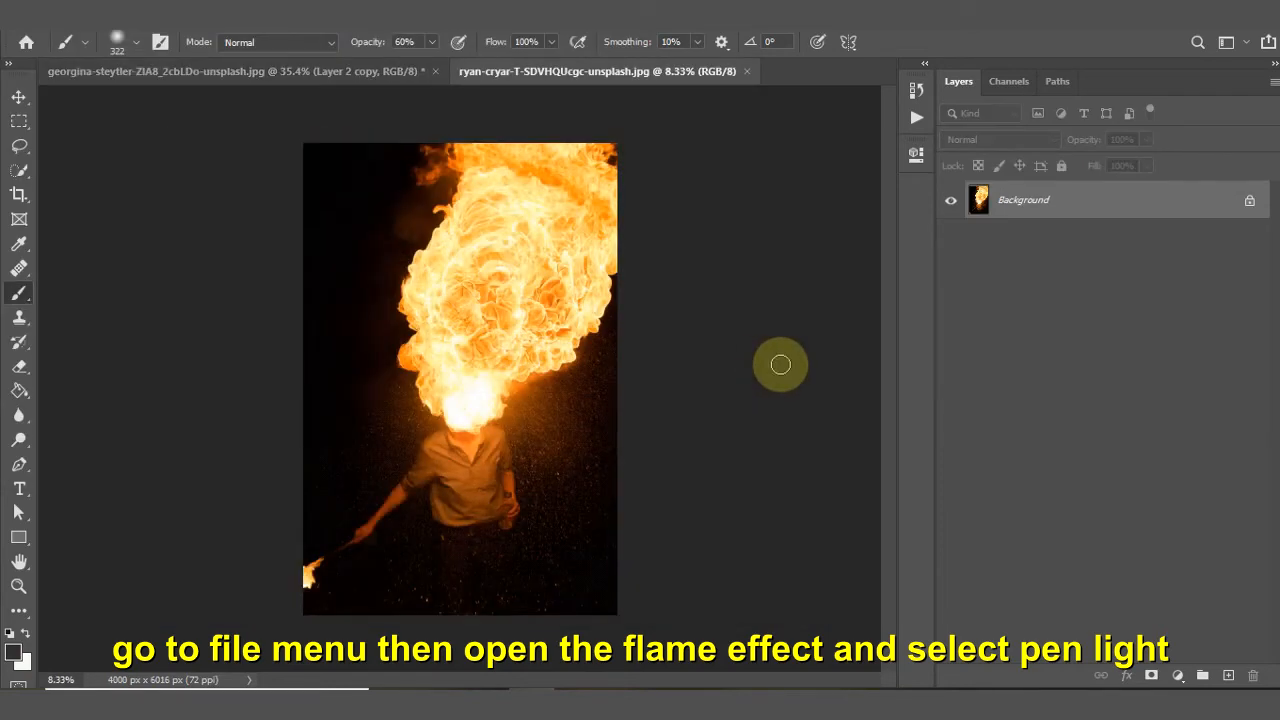
pyautogui.moveTo(1136, 207); pyautogui.dragTo(386, 286)
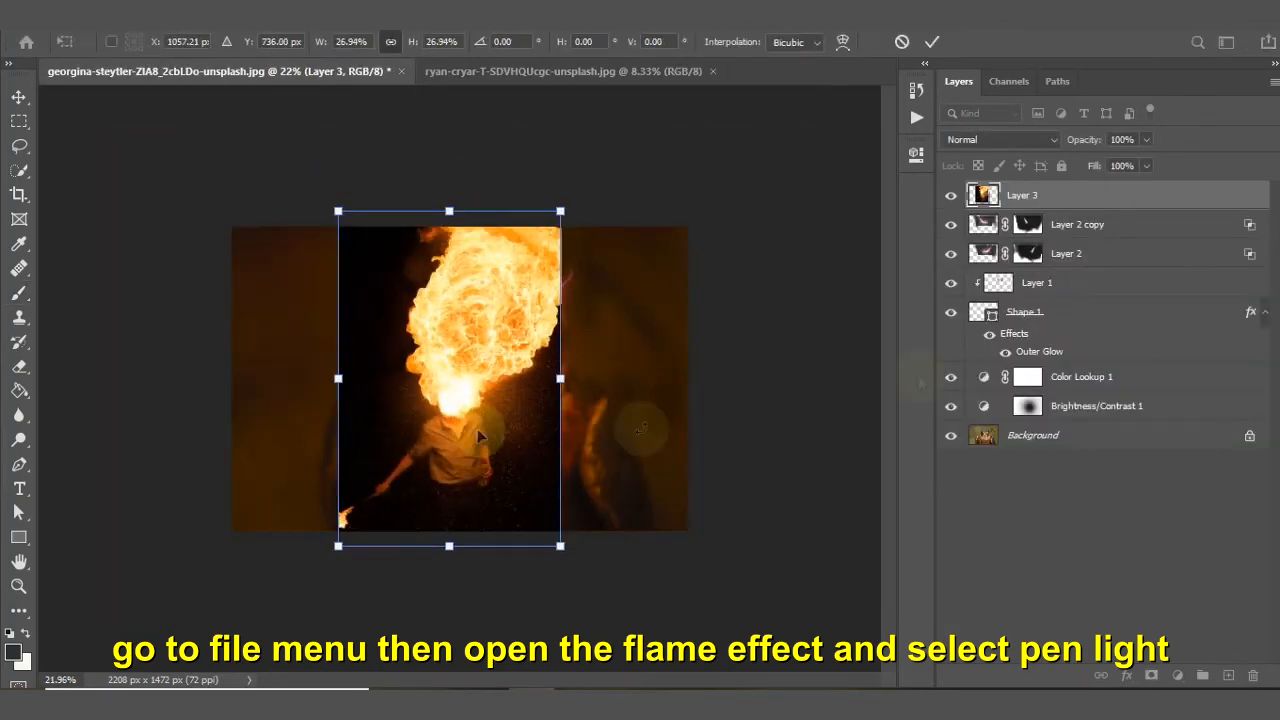
# - Set Layer 3 to Pin Light, then shrink it to about 20%, tilt it about -7° and place the flame over the falcon's head
pyautogui.click(1050, 139)
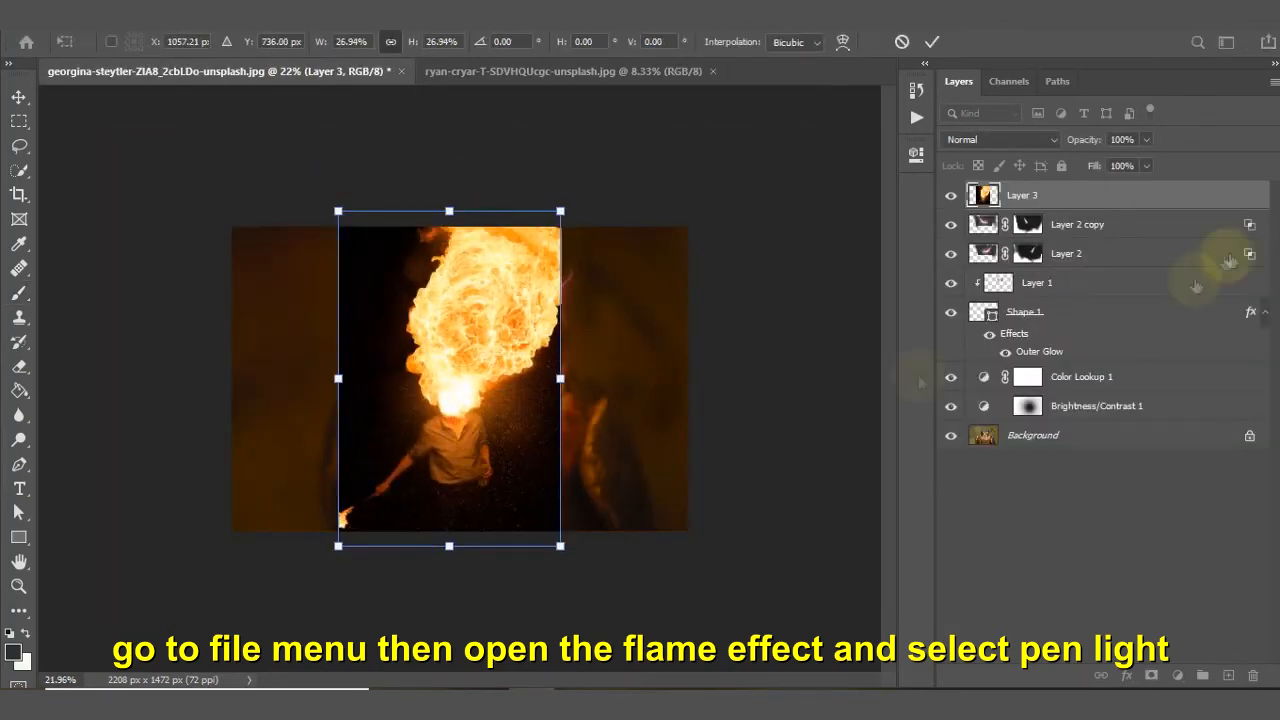
pyautogui.click(1040, 434)
pyautogui.moveTo(512, 381); pyautogui.dragTo(522, 350)
pyautogui.moveTo(521, 276); pyautogui.dragTo(521, 261)
pyautogui.moveTo(597, 175); pyautogui.dragTo(576, 159)
pyautogui.moveTo(514, 298); pyautogui.dragTo(514, 323)
pyautogui.moveTo(369, 545); pyautogui.dragTo(398, 488)
pyautogui.moveTo(482, 350); pyautogui.dragTo(494, 346)
pyautogui.moveTo(376, 205); pyautogui.dragTo(373, 202)
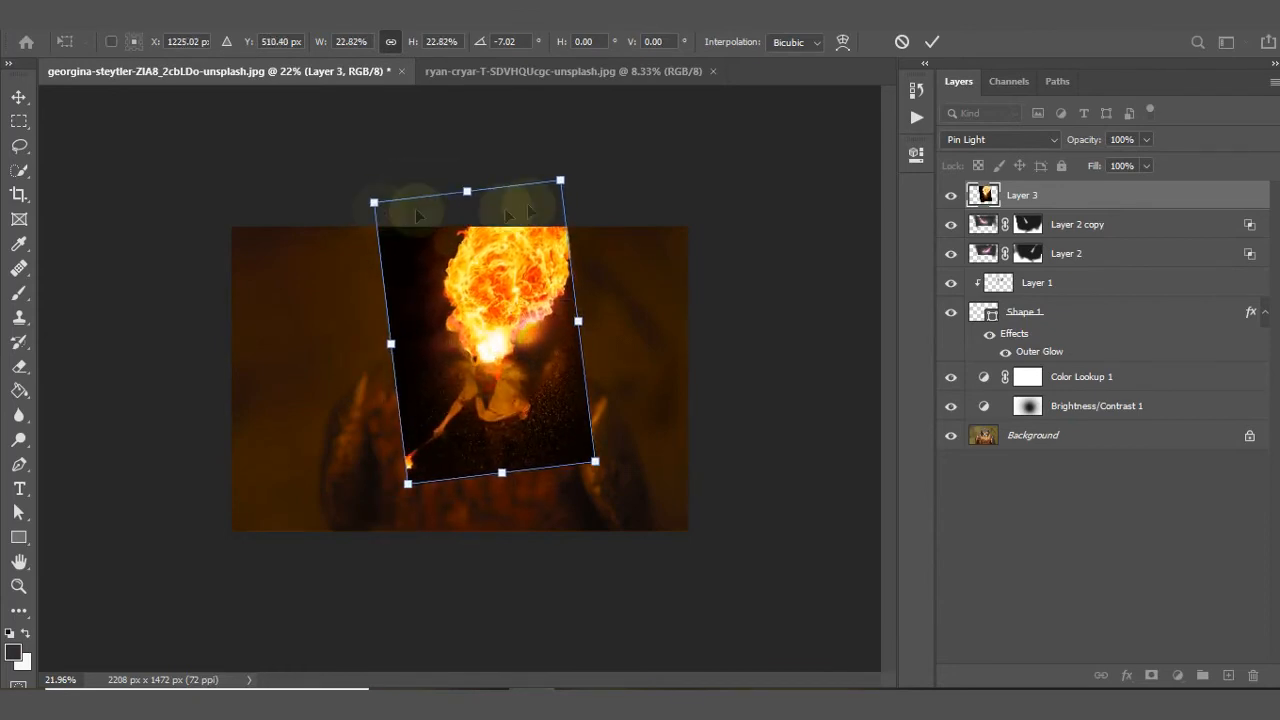
pyautogui.moveTo(510, 281); pyautogui.dragTo(510, 305)
pyautogui.moveTo(504, 500); pyautogui.dragTo(503, 471)
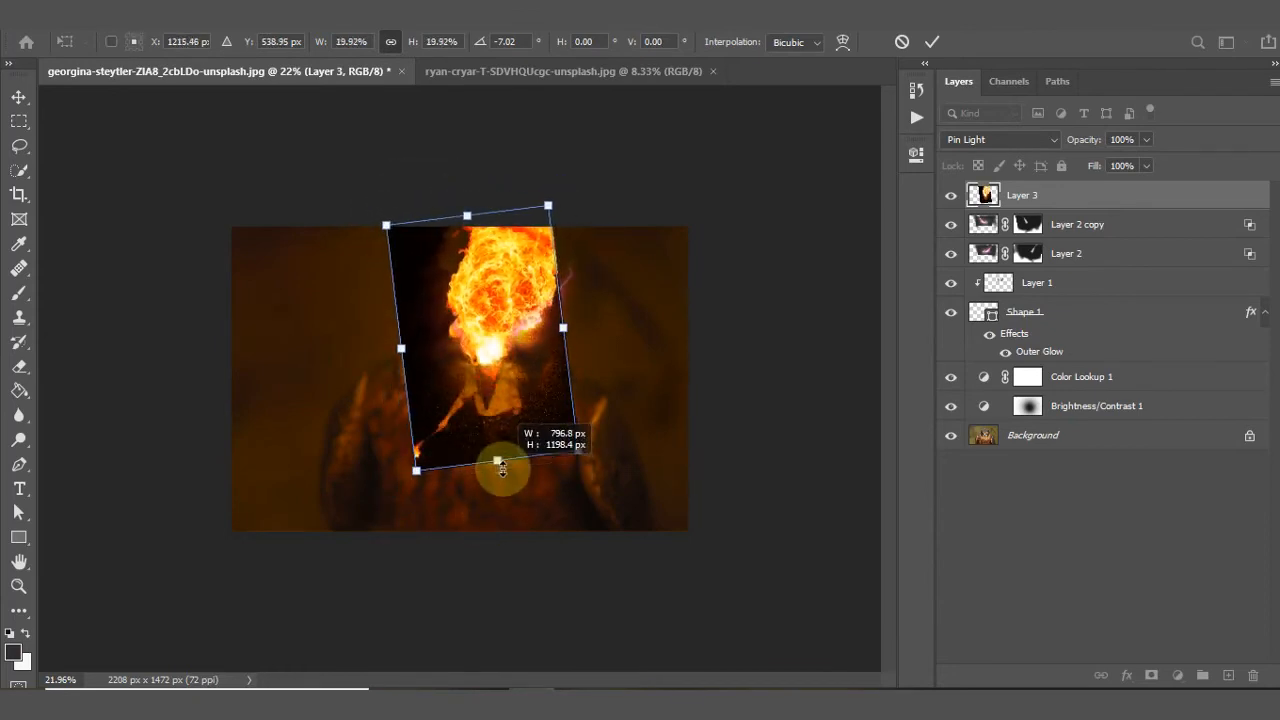
# - Rescale Layer 3 to about 22.2% and rotate it to about -18.3° so the flame rises upright from between the eyes
pyautogui.moveTo(386, 227); pyautogui.dragTo(372, 216)
pyautogui.moveTo(494, 307); pyautogui.dragTo(585, 315)
pyautogui.moveTo(398, 338); pyautogui.dragTo(373, 340)
pyautogui.moveTo(462, 171); pyautogui.dragTo(466, 200)
pyautogui.moveTo(583, 160); pyautogui.dragTo(545, 128)
pyautogui.moveTo(527, 173); pyautogui.dragTo(523, 182)
pyautogui.moveTo(392, 378); pyautogui.dragTo(397, 376)
pyautogui.moveTo(648, 155); pyautogui.dragTo(654, 161)
pyautogui.moveTo(474, 272); pyautogui.dragTo(474, 262)
pyautogui.moveTo(543, 162); pyautogui.dragTo(528, 178)
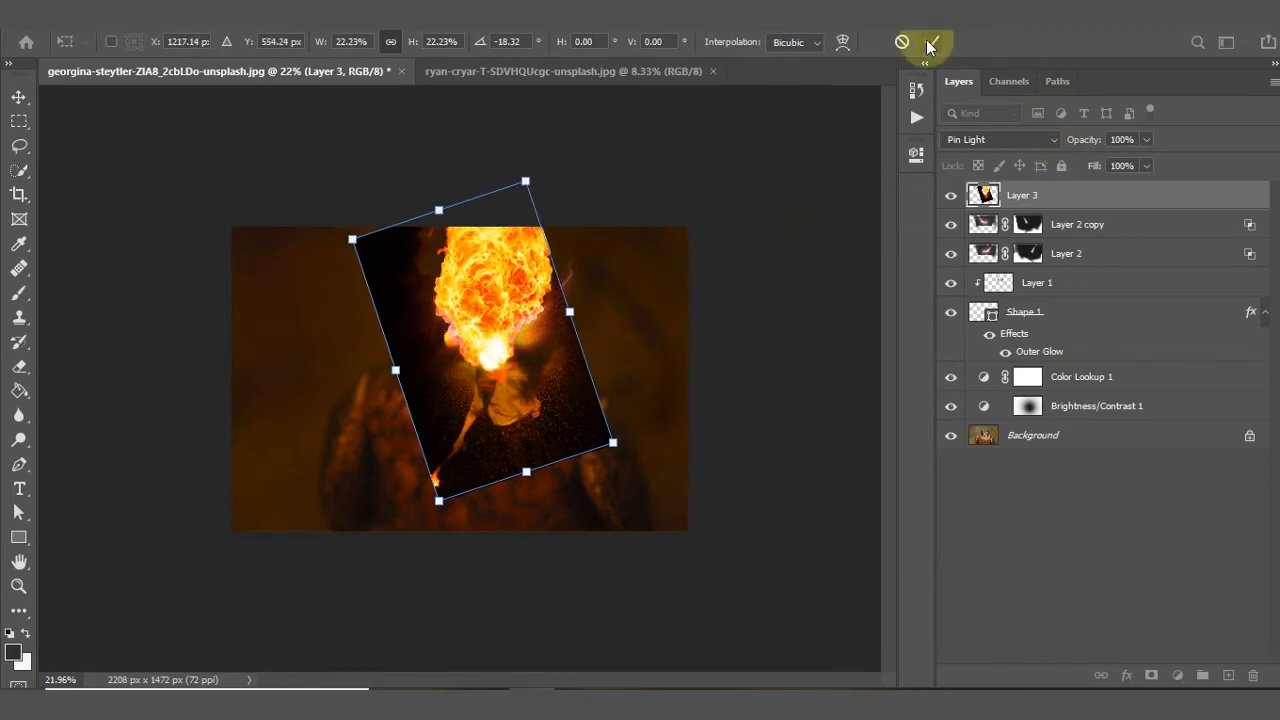
pyautogui.click(931, 41)
# - Add a mask to Layer 3 and paint out the dark background and the man with a 228 px soft brush at 60% opacity
pyautogui.click(1156, 678)
pyautogui.rightClick(19, 292)
pyautogui.click(90, 287)
pyautogui.click(128, 42)
pyautogui.click(197, 106)
pyautogui.click(136, 43)
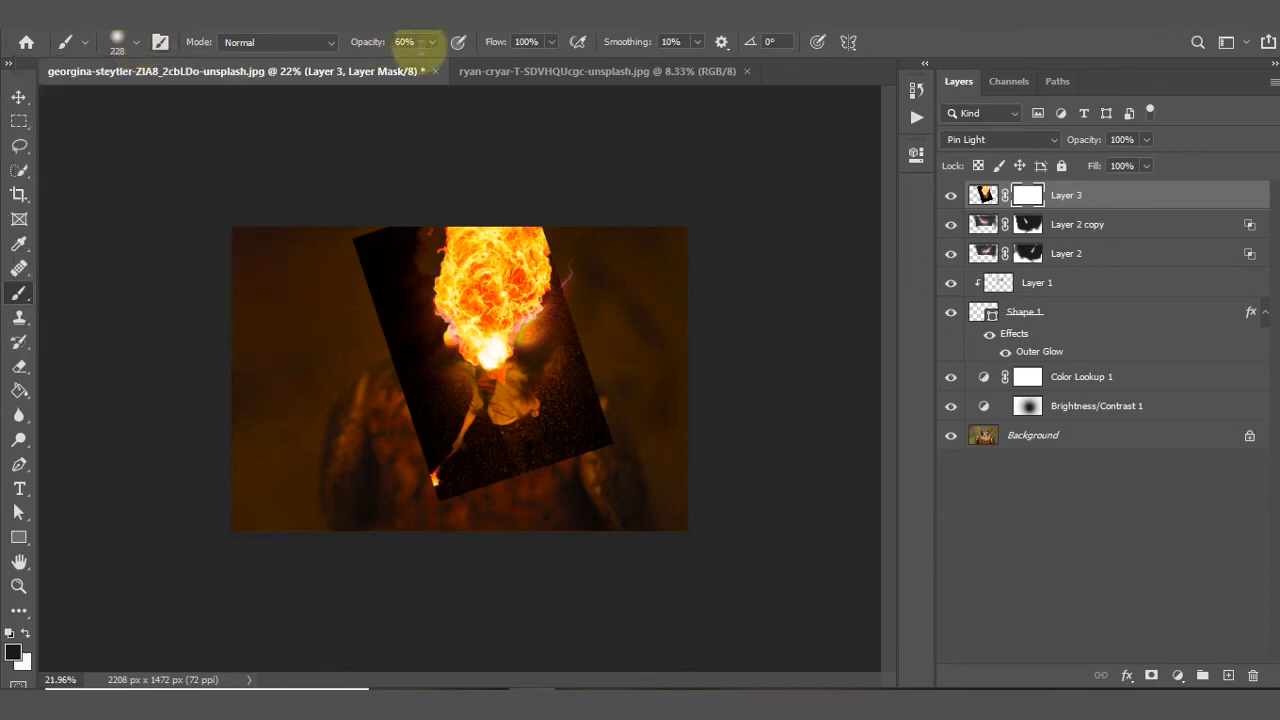
pyautogui.moveTo(357, 262)
pyautogui.mouseDown()
pyautogui.moveTo(394, 266)
pyautogui.moveTo(400, 350)
pyautogui.moveTo(445, 462)
pyautogui.moveTo(480, 455)
pyautogui.moveTo(454, 358)
pyautogui.moveTo(415, 335)
pyautogui.moveTo(505, 375)
pyautogui.moveTo(577, 314)
pyautogui.mouseUp()
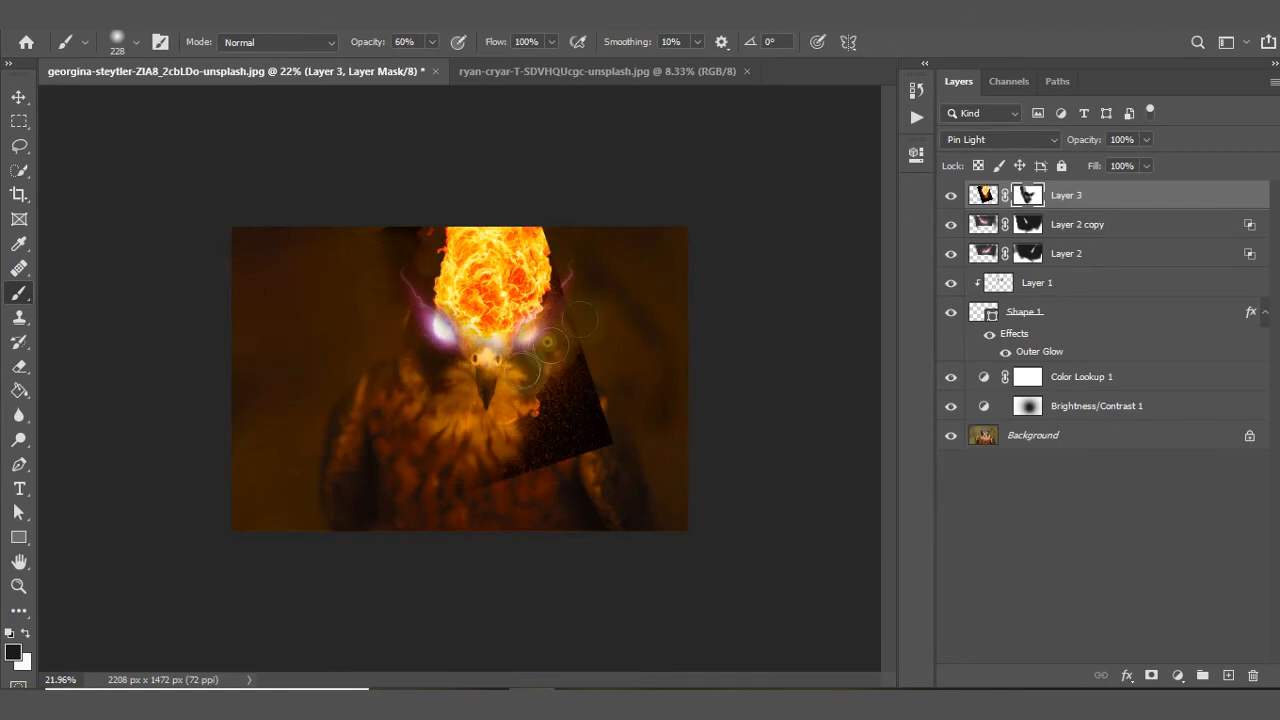
pyautogui.moveTo(536, 352)
pyautogui.mouseDown()
pyautogui.moveTo(576, 310)
pyautogui.moveTo(609, 463)
pyautogui.moveTo(529, 549)
pyautogui.moveTo(700, 443)
pyautogui.mouseUp()
pyautogui.scroll(4, 706, 392)
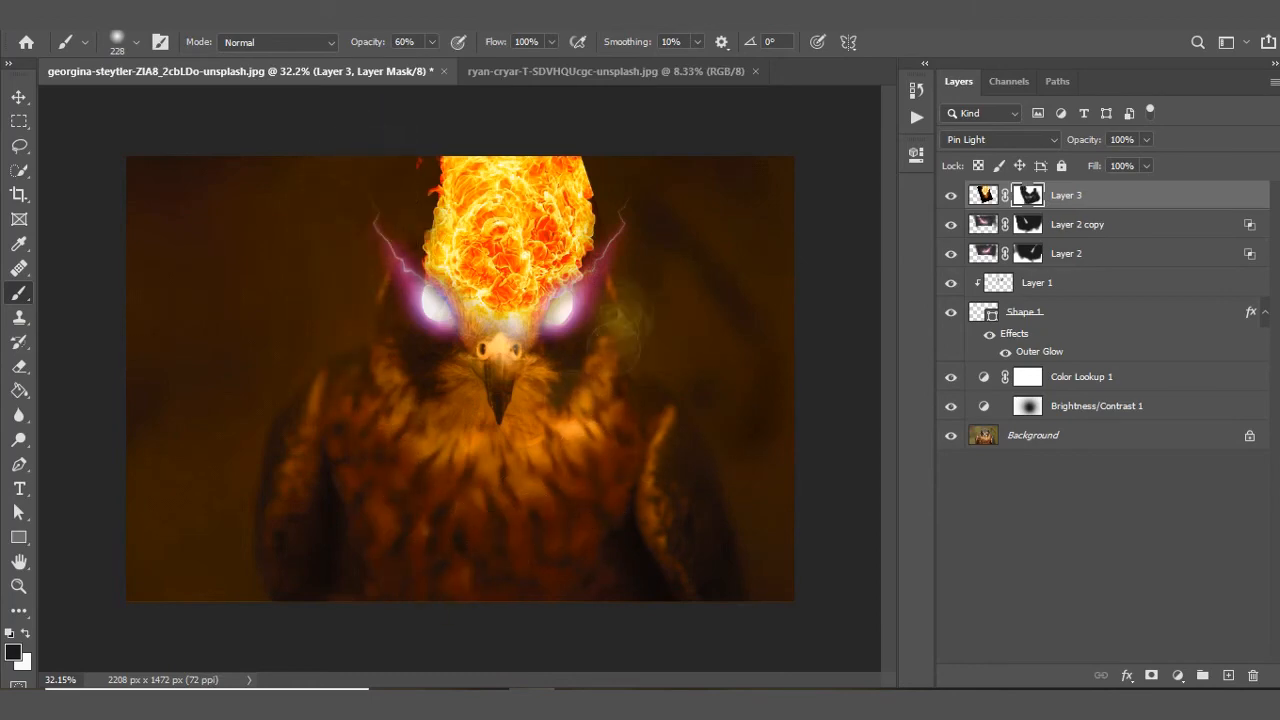
pyautogui.scroll(2, 635, 213)
# - Reduce the brush to 127 px and touch up Layer 3's mask around the upper part of the flame
pyautogui.hotkey('ctrl', '2')
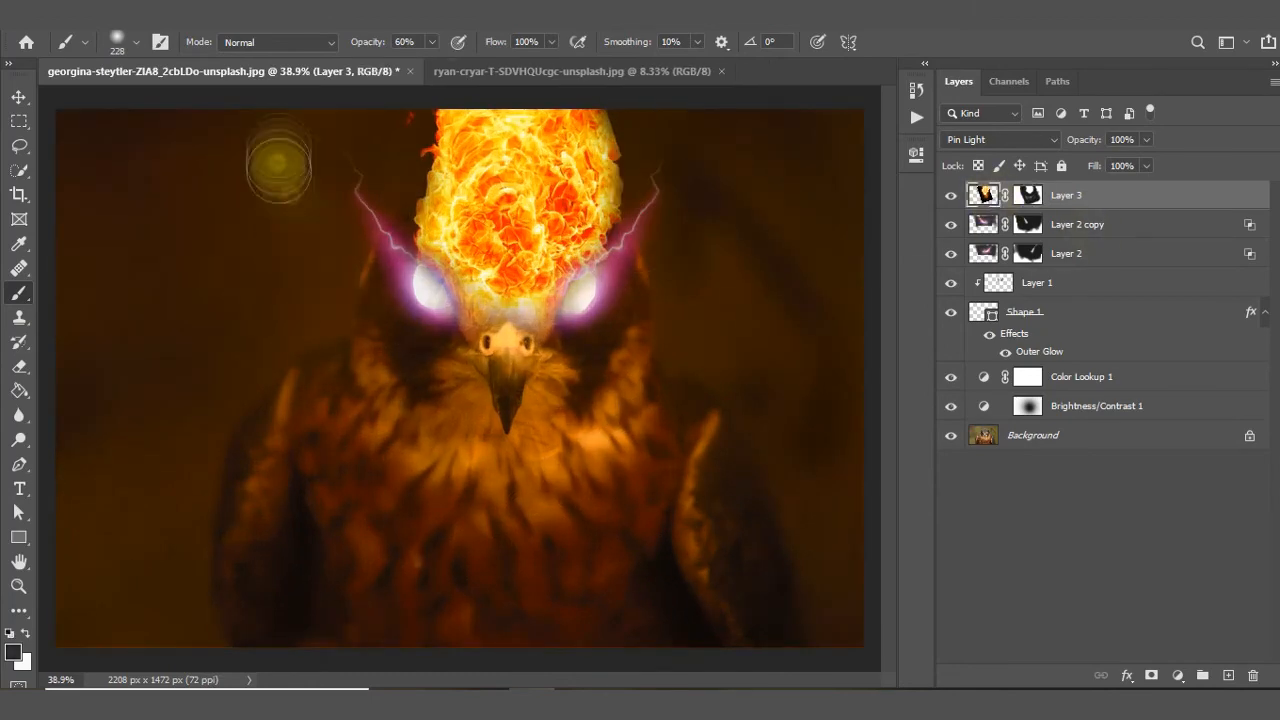
pyautogui.scroll(8, 662, 190)
pyautogui.press('[')
pyautogui.press('[')
pyautogui.press('[')
pyautogui.press('[')
pyautogui.moveTo(608, 140); pyautogui.dragTo(940, 207)
pyautogui.scroll(-2, 708, 320)
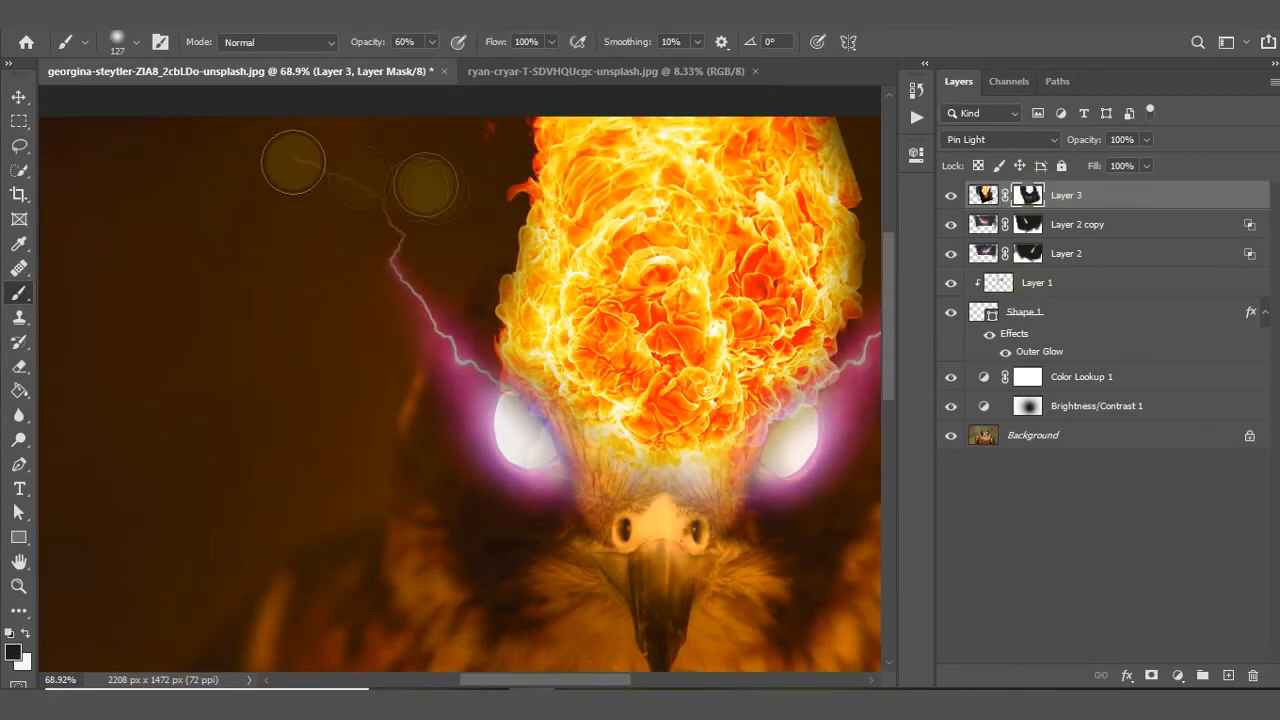
# - Soften the straight hard edge at the flame's upper right on Layer 3's mask with the 127 px brush
pyautogui.hotkey('alt', '[')
pyautogui.scroll(-3, 373, 142)
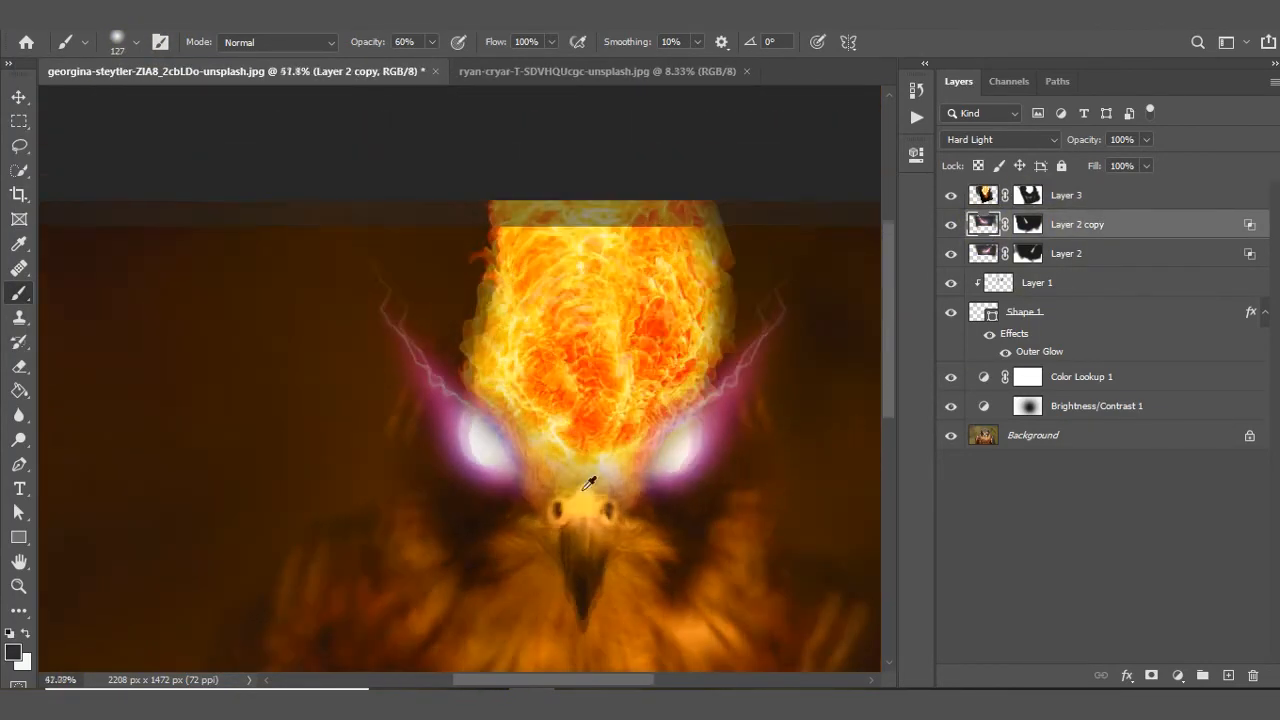
pyautogui.click(1029, 197)
pyautogui.scroll(8, 748, 186)
pyautogui.click(925, 64)
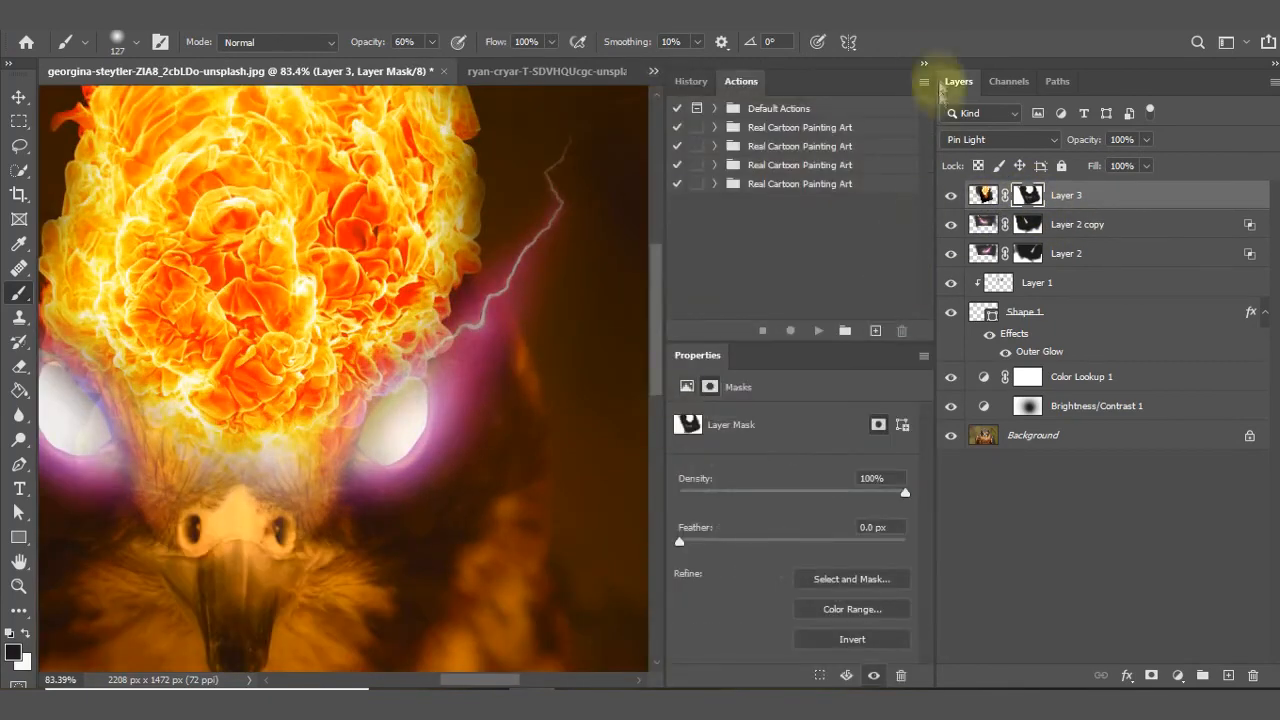
pyautogui.click(925, 64)
pyautogui.moveTo(886, 271); pyautogui.dragTo(886, 215)
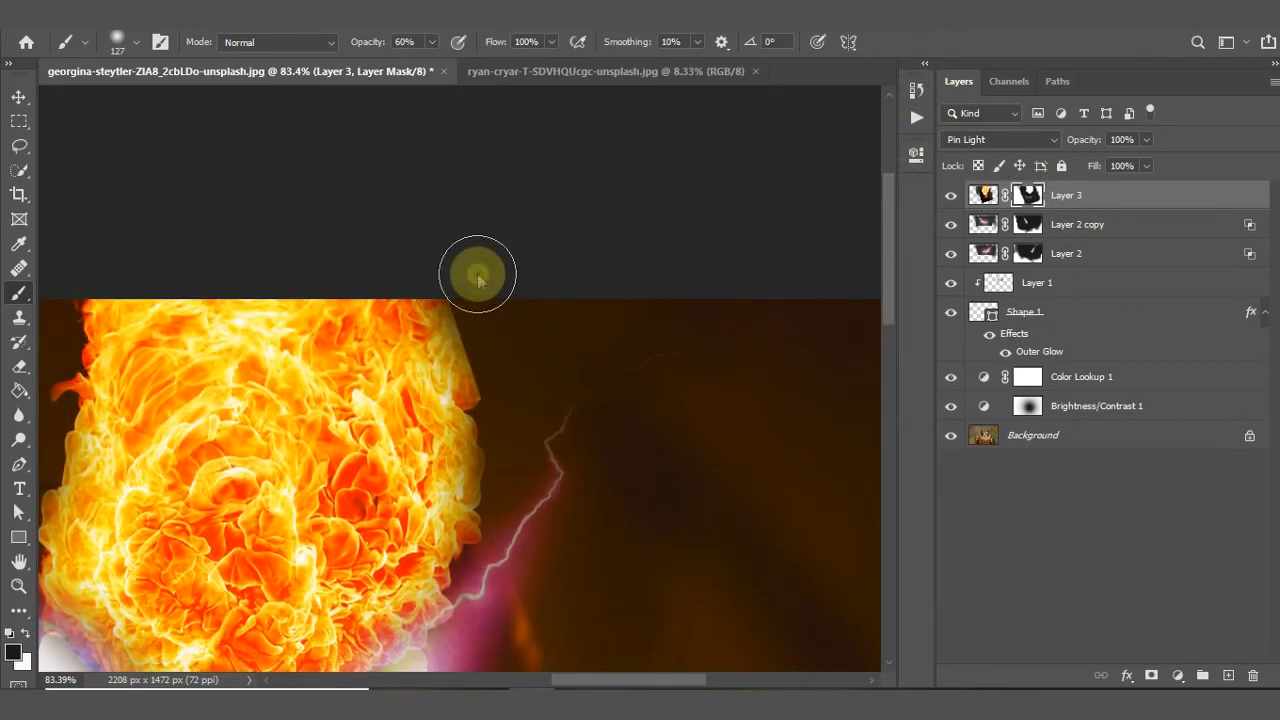
pyautogui.click(983, 197)
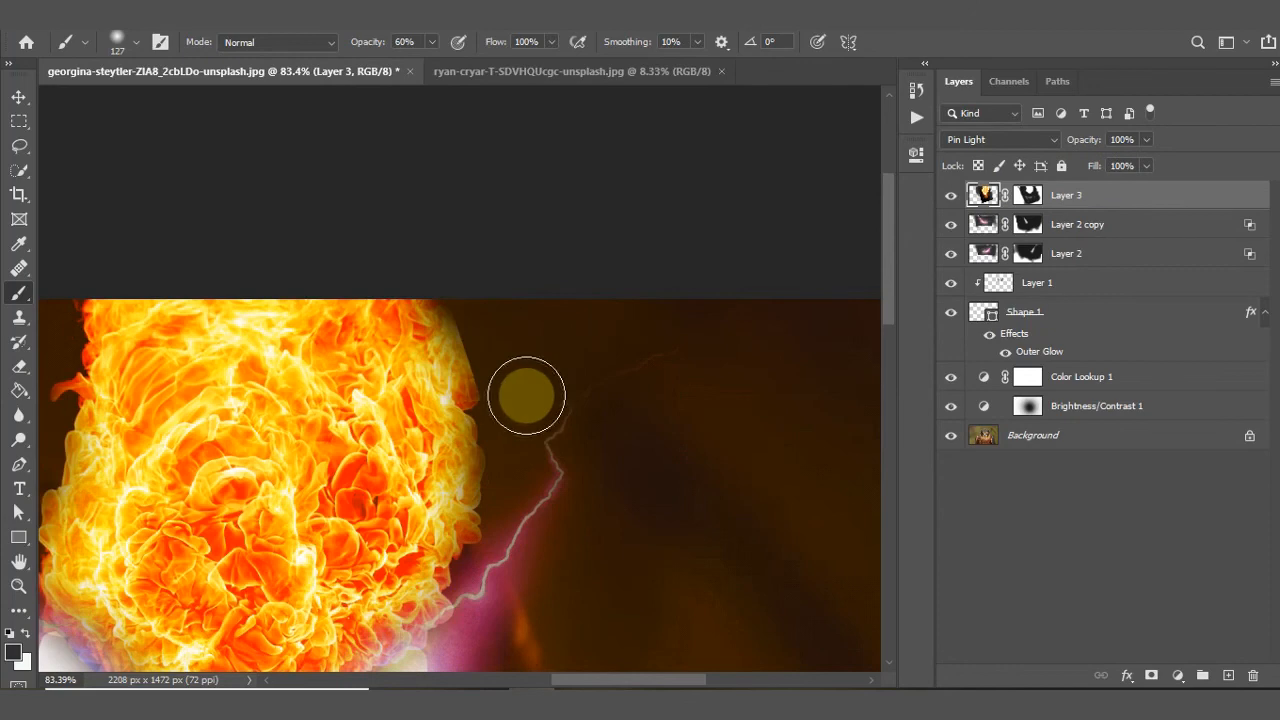
# - Examine the flame's edges and its blend with the eyes and lightning, both close up and across the whole image
pyautogui.scroll(-4, 728, 295)
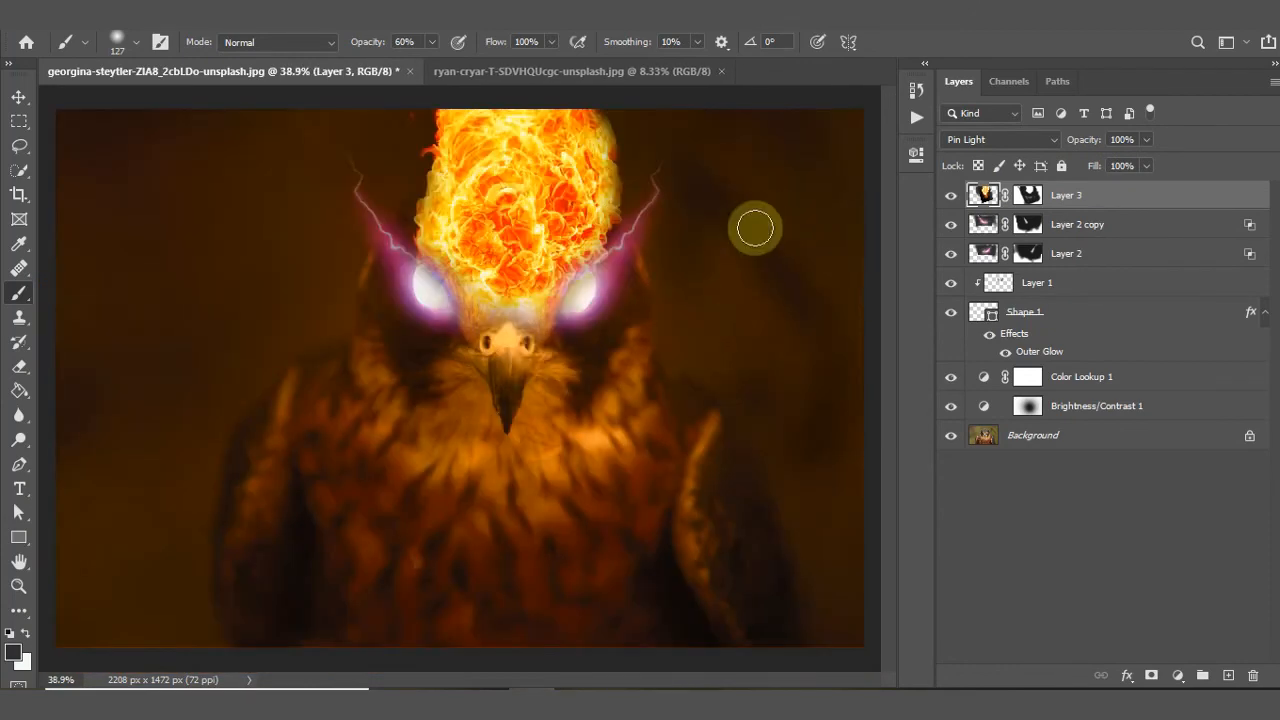
pyautogui.scroll(6, 741, 163)
pyautogui.scroll(-6, 775, 229)
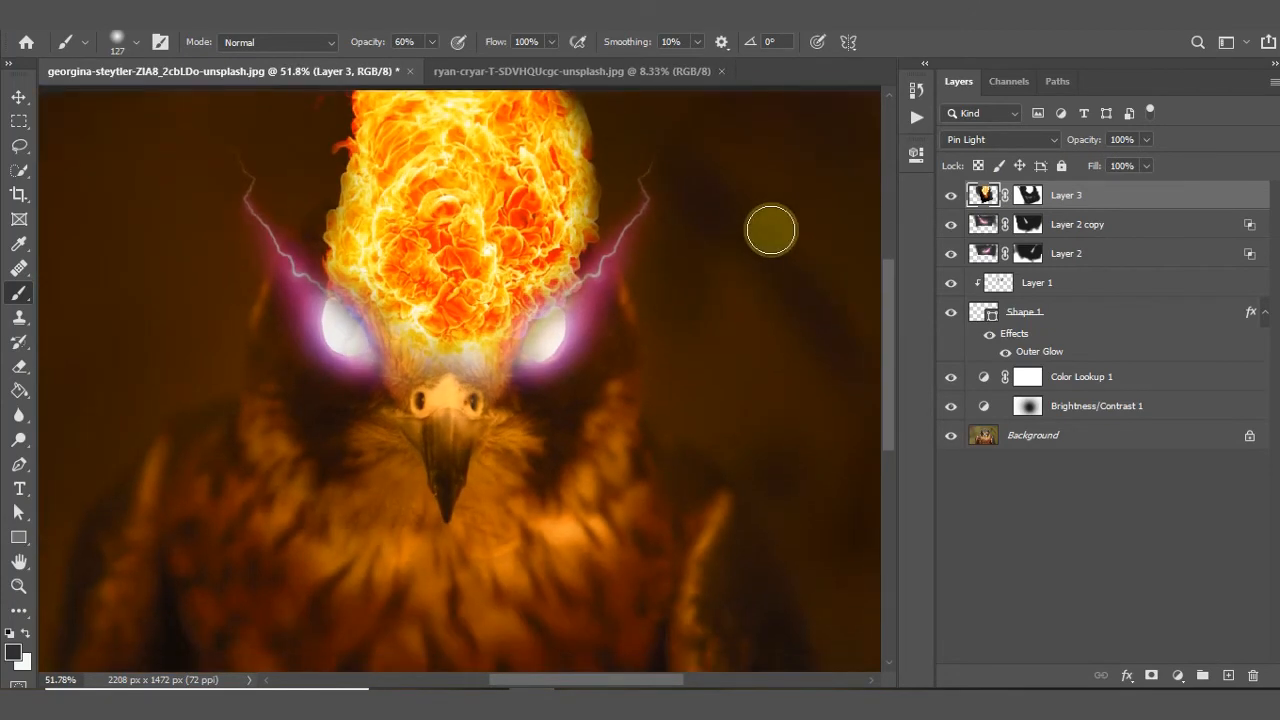
pyautogui.hotkey('ctrl', '\\')
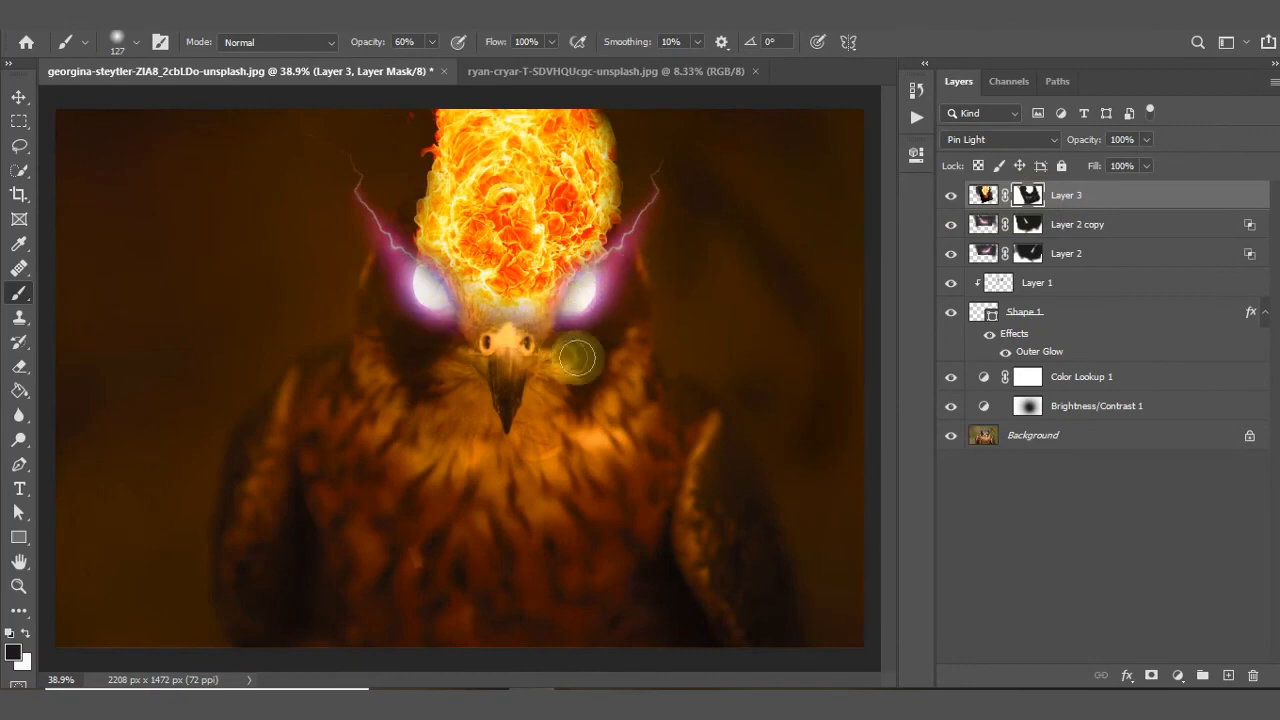
pyautogui.scroll(-1, 714, 366)
pyautogui.scroll(-1, 646, 449)
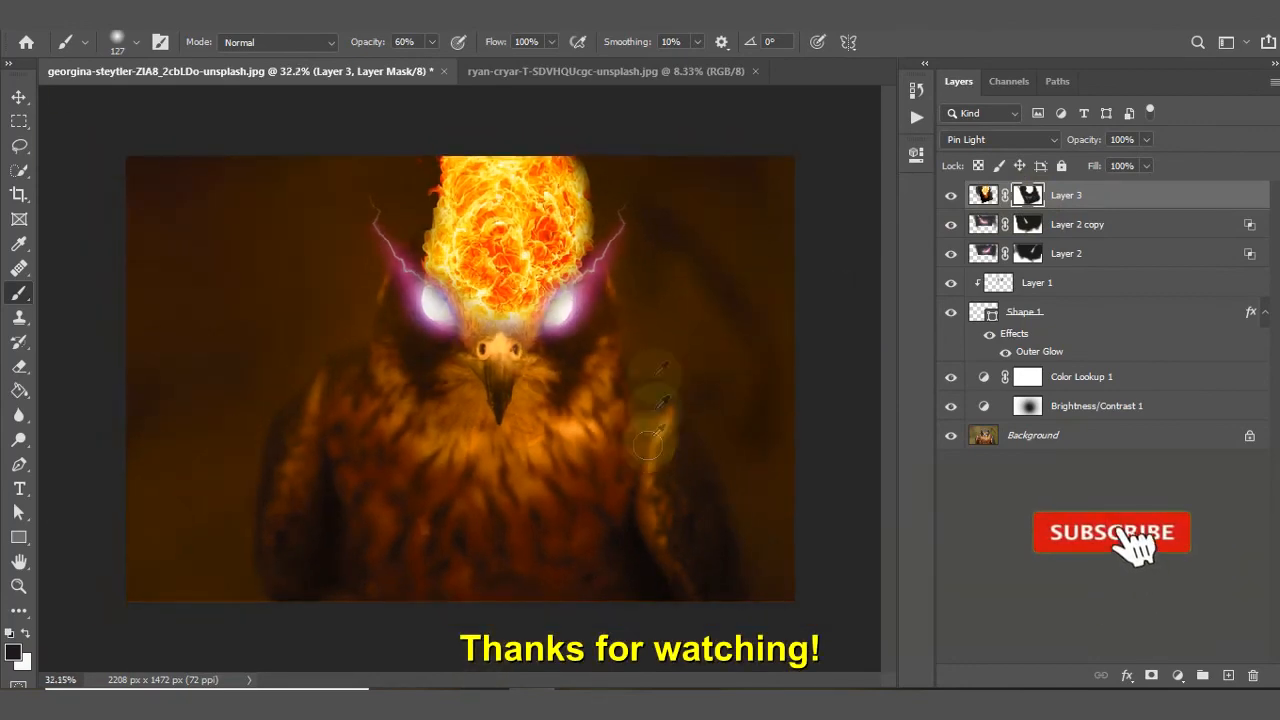
pyautogui.scroll(4, 646, 449)
pyautogui.scroll(-1, 638, 362)
pyautogui.moveTo(889, 300); pyautogui.dragTo(900, 234)
pyautogui.scroll(-2, 836, 350)
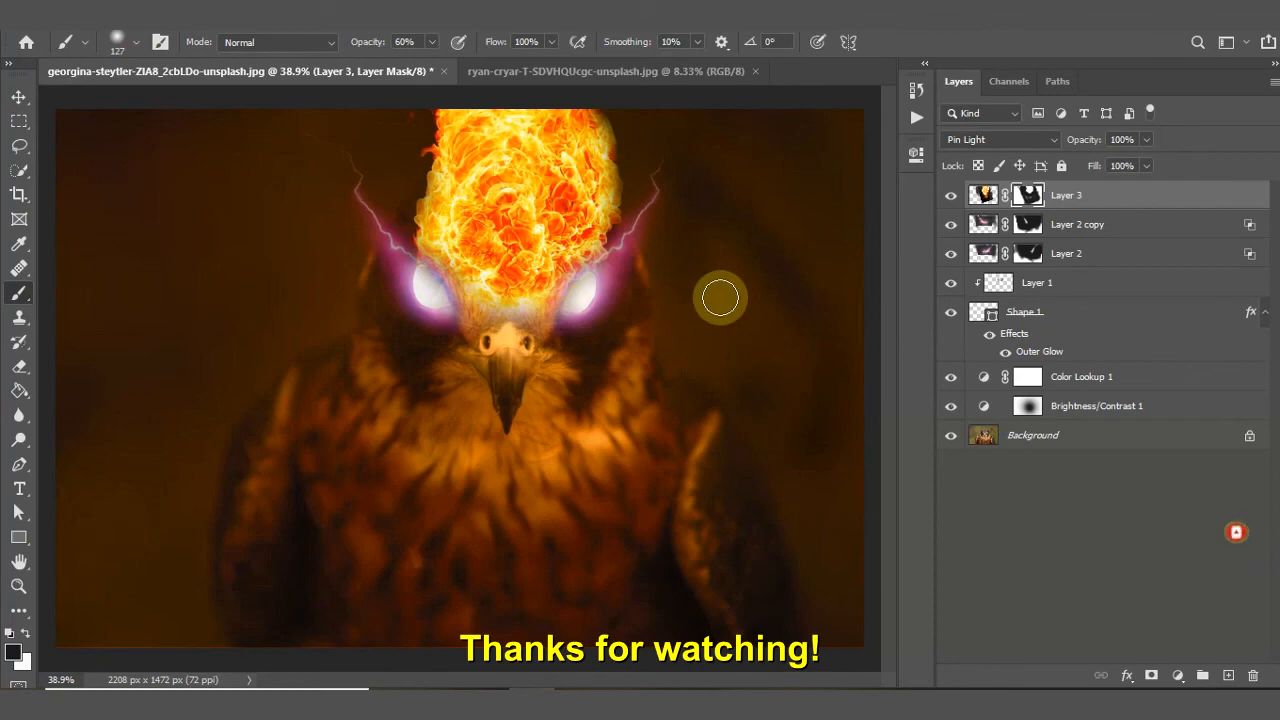
pyautogui.scroll(1, 720, 297)
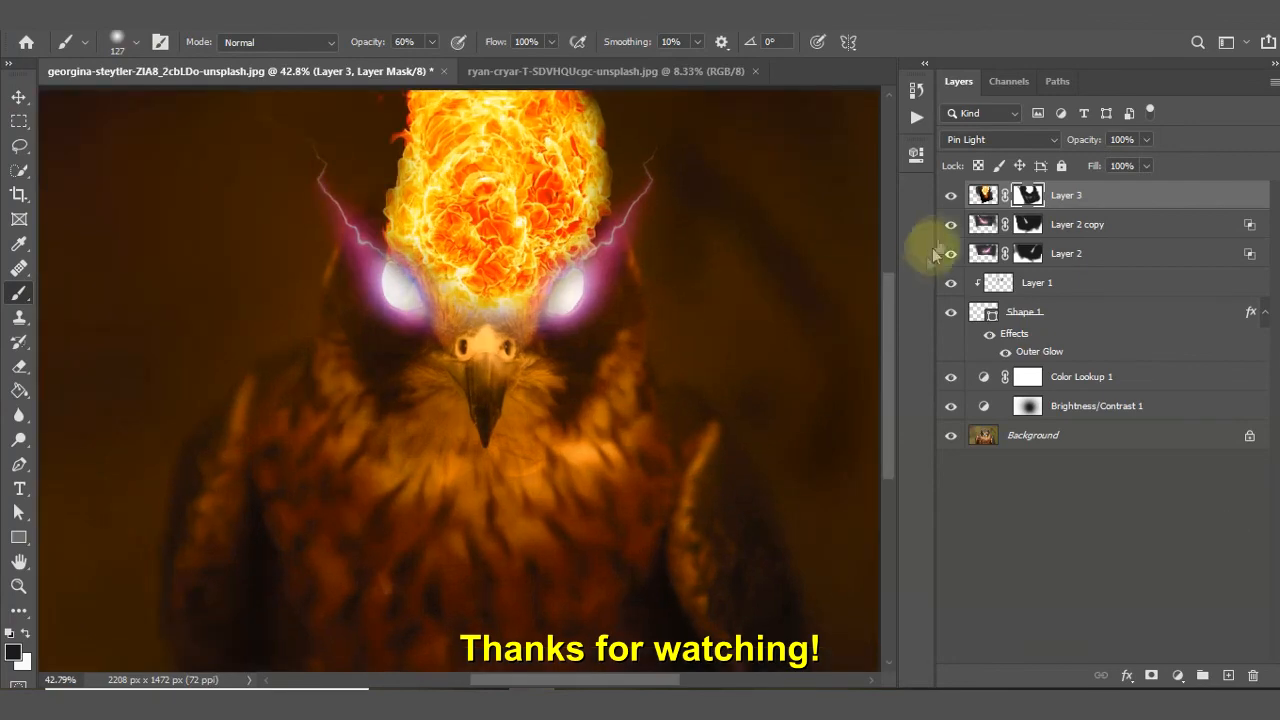
# - Toggle Layer 3's visibility several times to compare the falcon with and without the flame
pyautogui.click(952, 196)
pyautogui.click(952, 196)
pyautogui.click(952, 196)
pyautogui.click(952, 196)
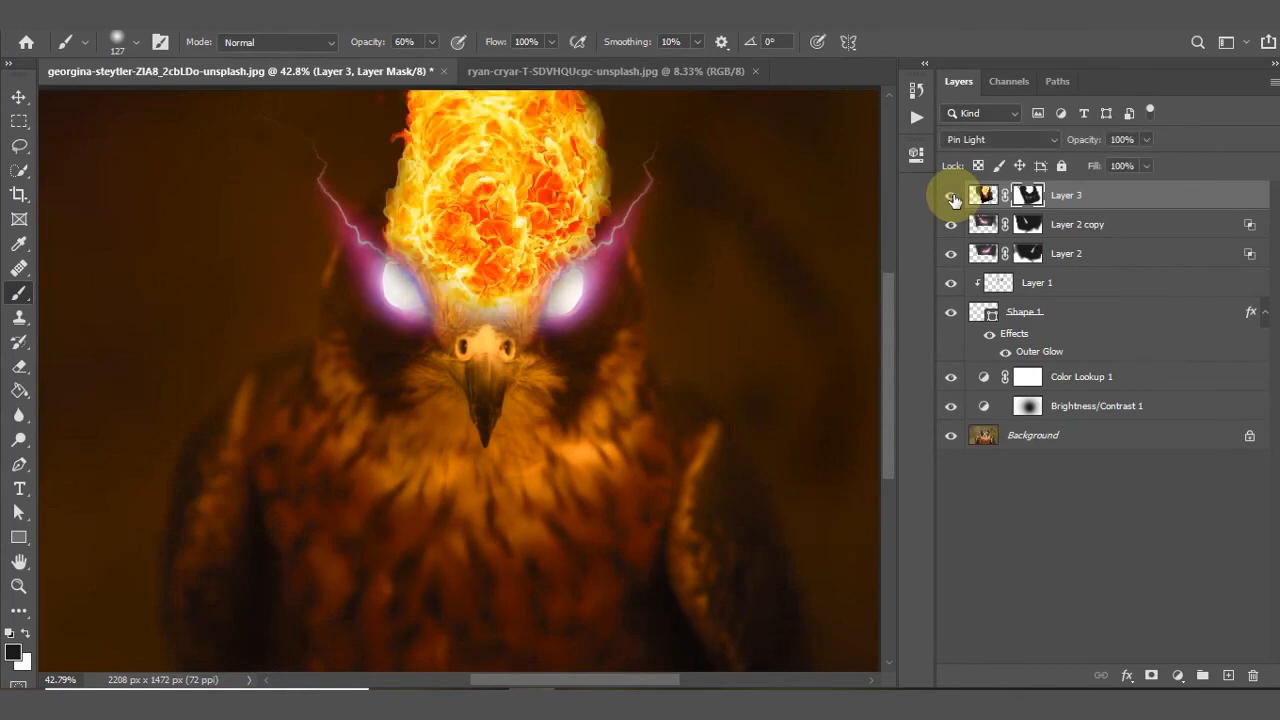
pyautogui.click(952, 196)
pyautogui.click(952, 196)
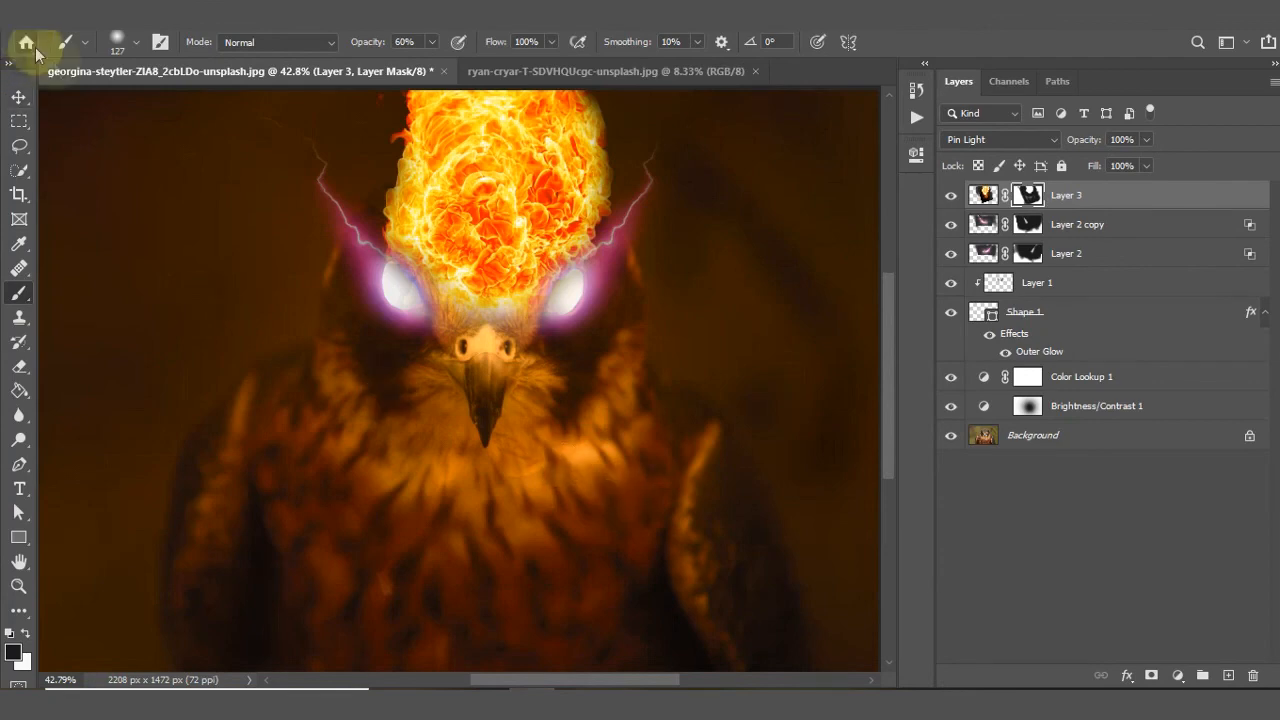
pyautogui.scroll(1, 459, 620)
pyautogui.scroll(-2, 791, 348)
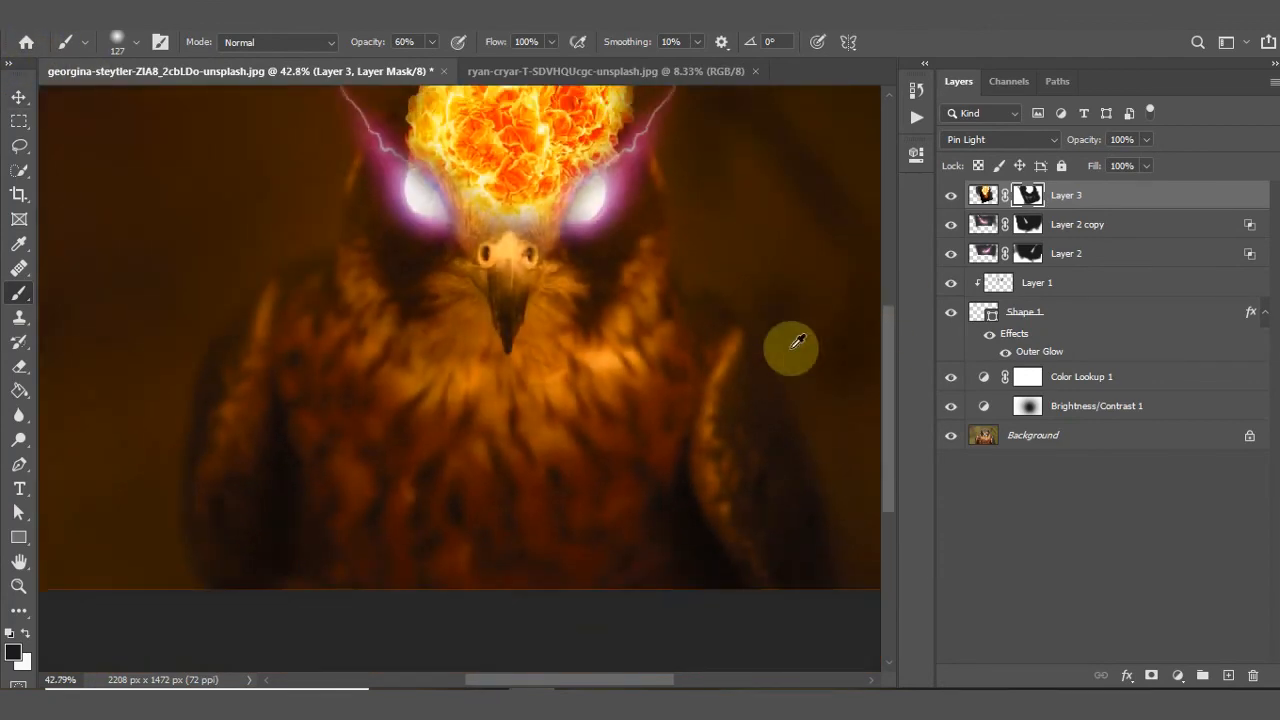